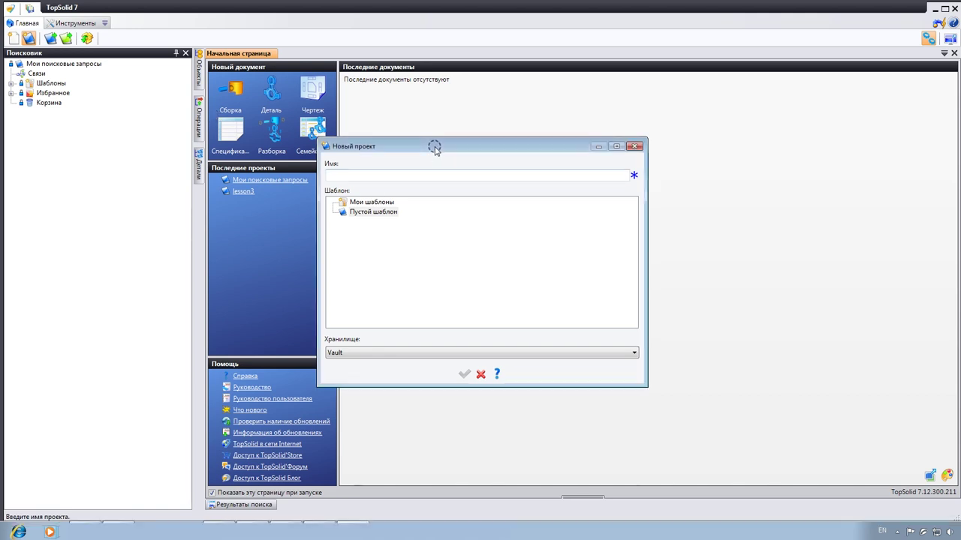
Review the Хранилище storage choices, then close the New Project dialog without creating a project
{"action": "left_click_drag", "start_coordinate": [435, 147], "coordinate": [470, 148]}
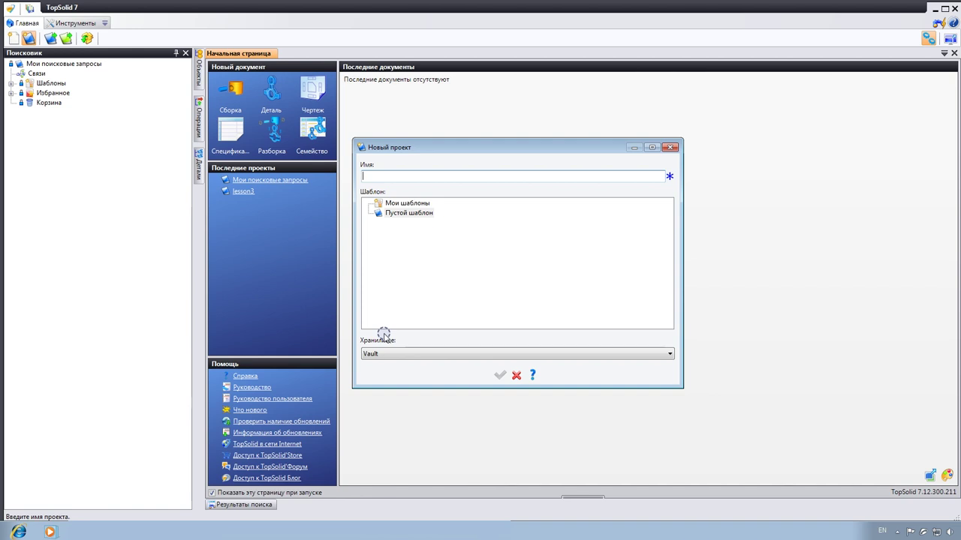
{"action": "left_click", "coordinate": [400, 352]}
{"action": "left_click", "coordinate": [405, 343]}
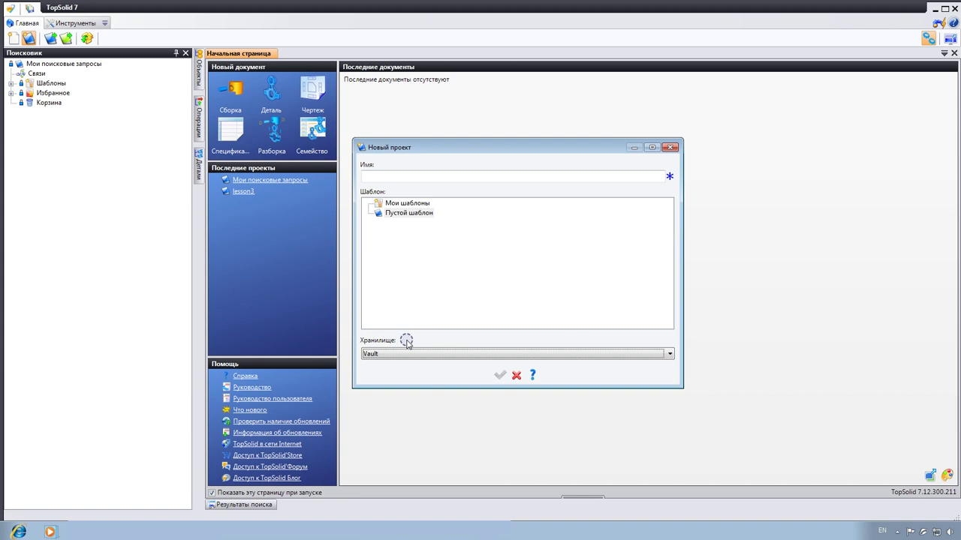
{"action": "left_click", "coordinate": [670, 147]}
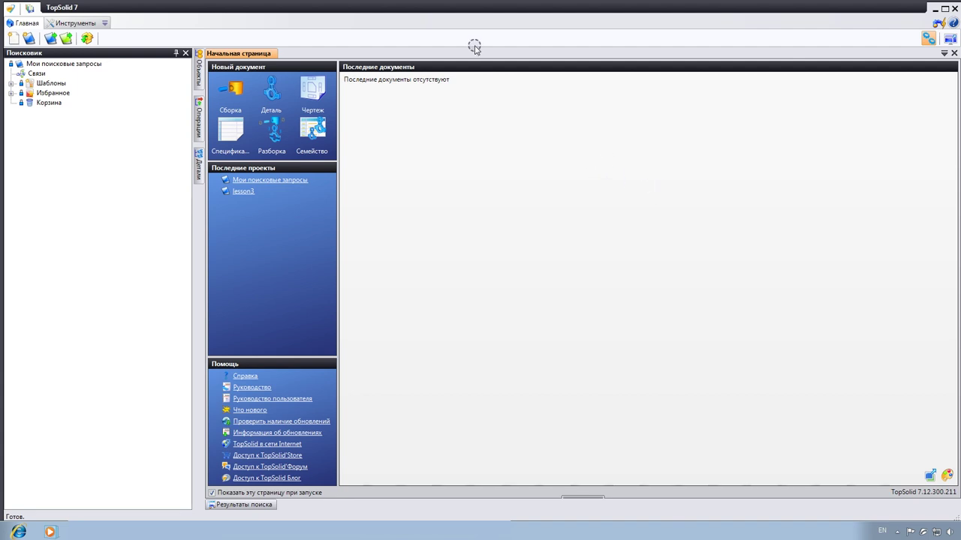
Open Local PDM Server management from its tray icon, showing the Vault storage at C:\TopSolidPdm
{"action": "left_click", "coordinate": [10, 9]}
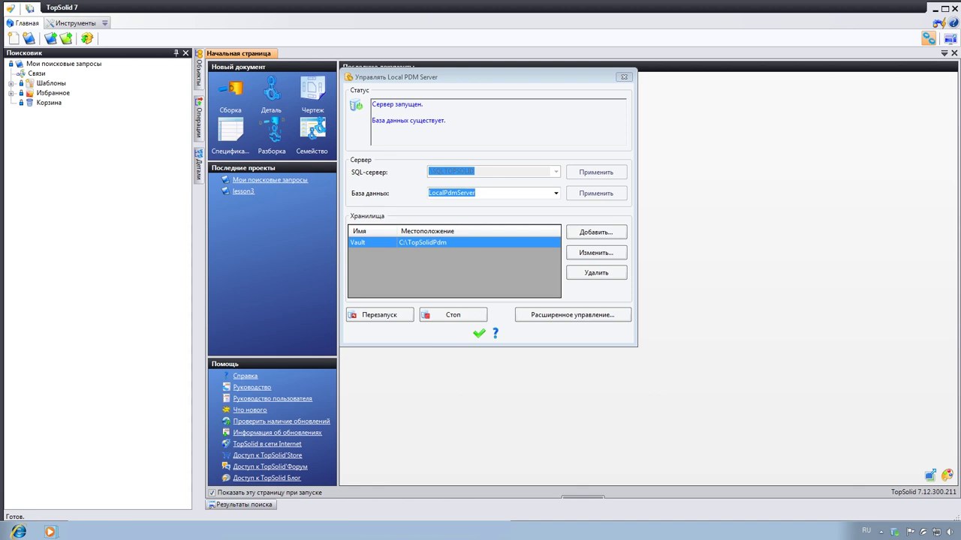
{"action": "mouse_move", "coordinate": [441, 79]}
{"action": "left_mouse_down"}
{"action": "mouse_move", "coordinate": [477, 107]}
{"action": "mouse_move", "coordinate": [440, 100]}
{"action": "left_mouse_up"}
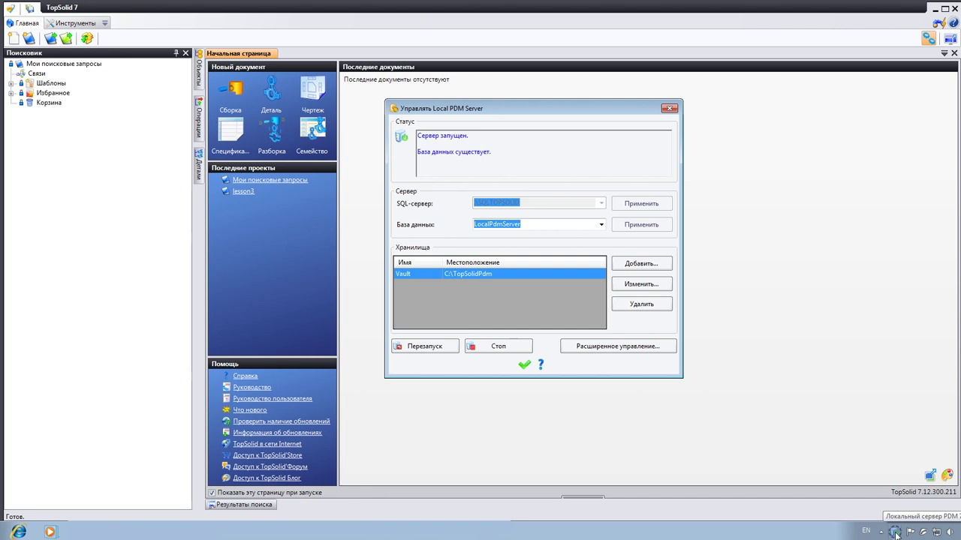
{"action": "right_click", "coordinate": [896, 534]}
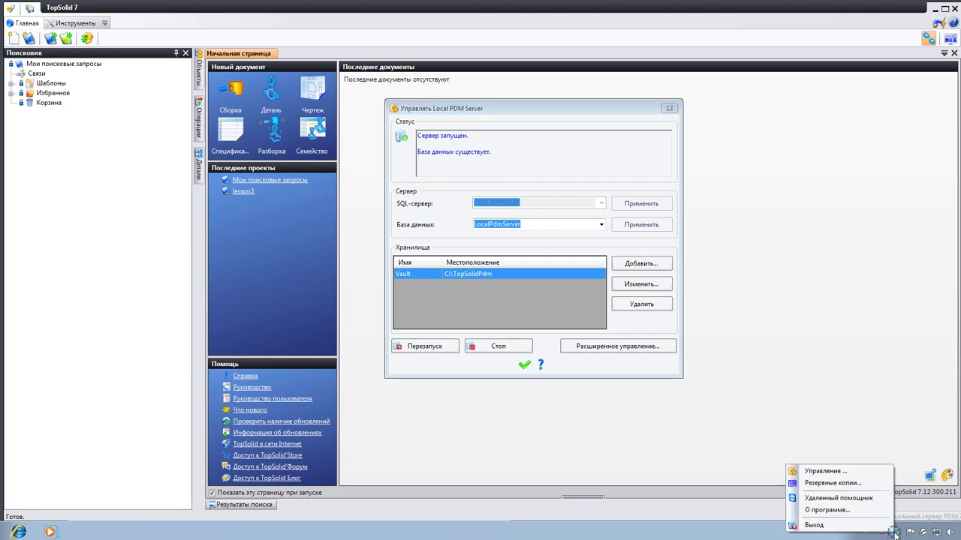
{"action": "left_click", "coordinate": [823, 471]}
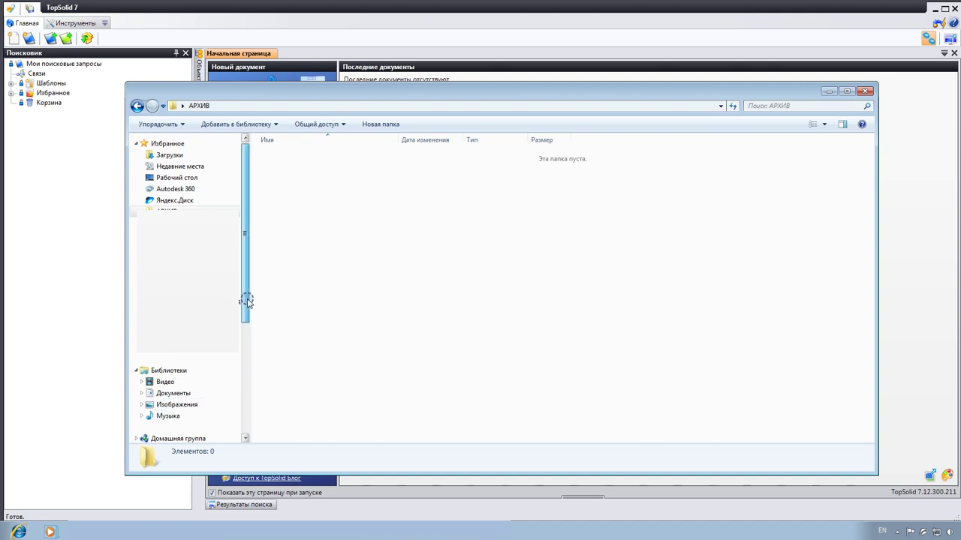
Browse to C:\TopSolidPdm, widen the Имя column to inspect the 515 vault files, then close Explorer
{"action": "left_click_drag", "start_coordinate": [245, 300], "coordinate": [211, 358]}
{"action": "left_click", "coordinate": [166, 377]}
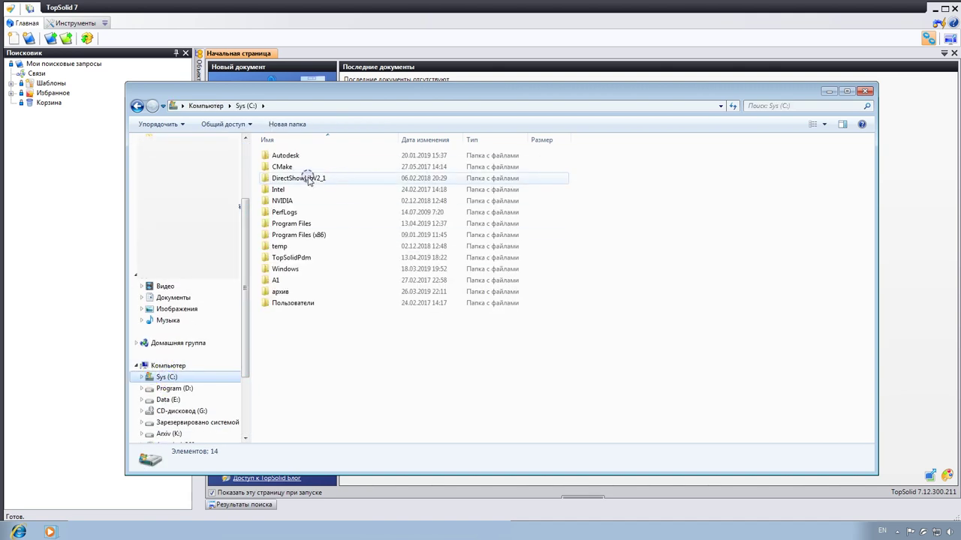
{"action": "double_click", "coordinate": [287, 259]}
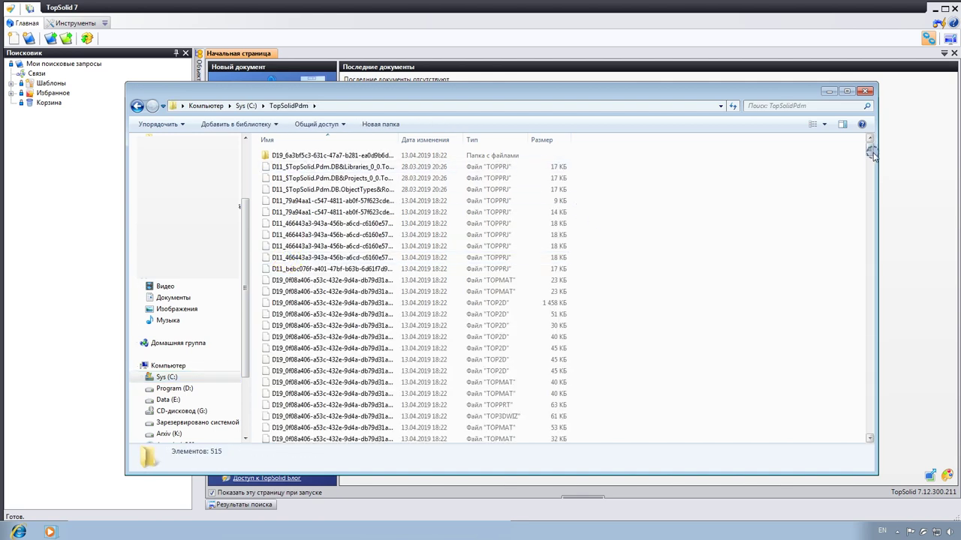
{"action": "mouse_move", "coordinate": [869, 149]}
{"action": "left_mouse_down"}
{"action": "mouse_move", "coordinate": [849, 430]}
{"action": "mouse_move", "coordinate": [851, 243]}
{"action": "left_mouse_up"}
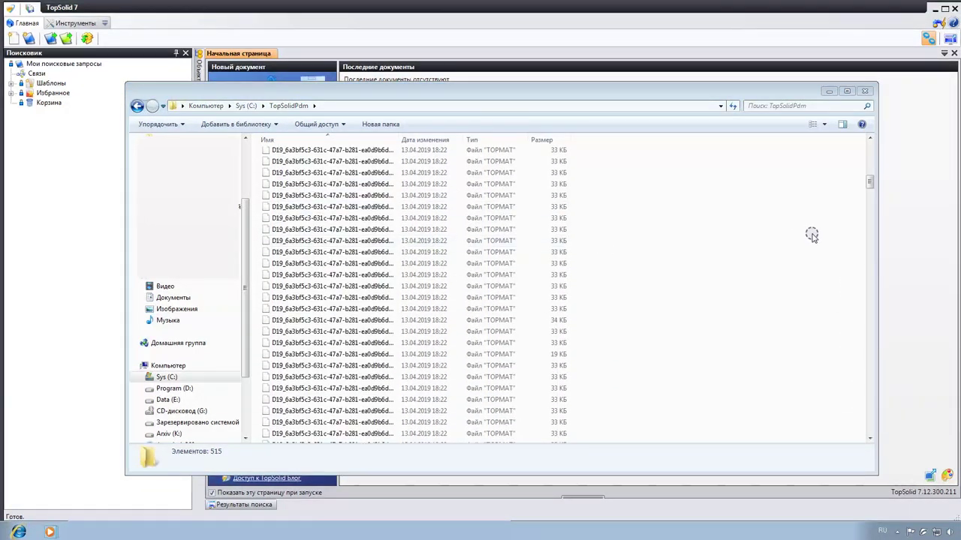
{"action": "left_click_drag", "start_coordinate": [870, 181], "coordinate": [869, 150]}
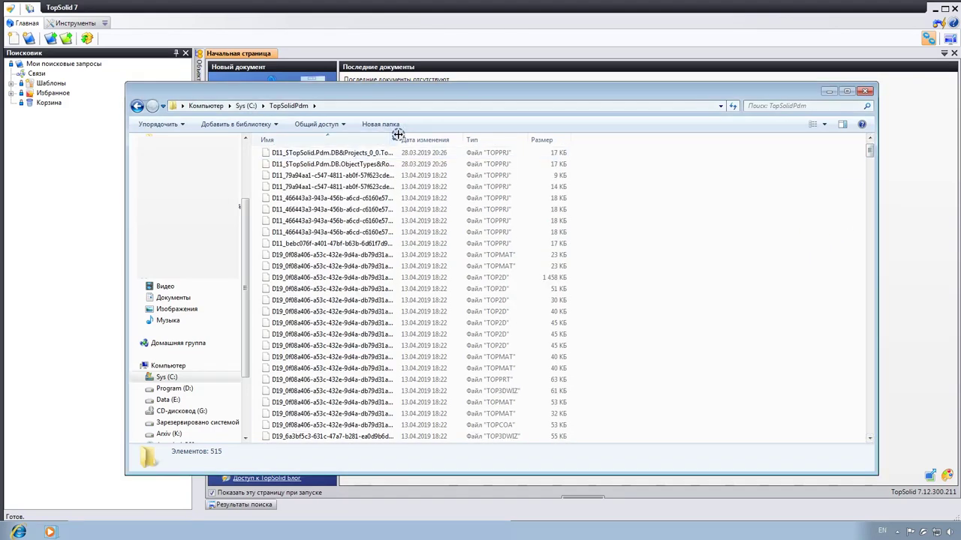
{"action": "left_click_drag", "start_coordinate": [399, 139], "coordinate": [465, 139]}
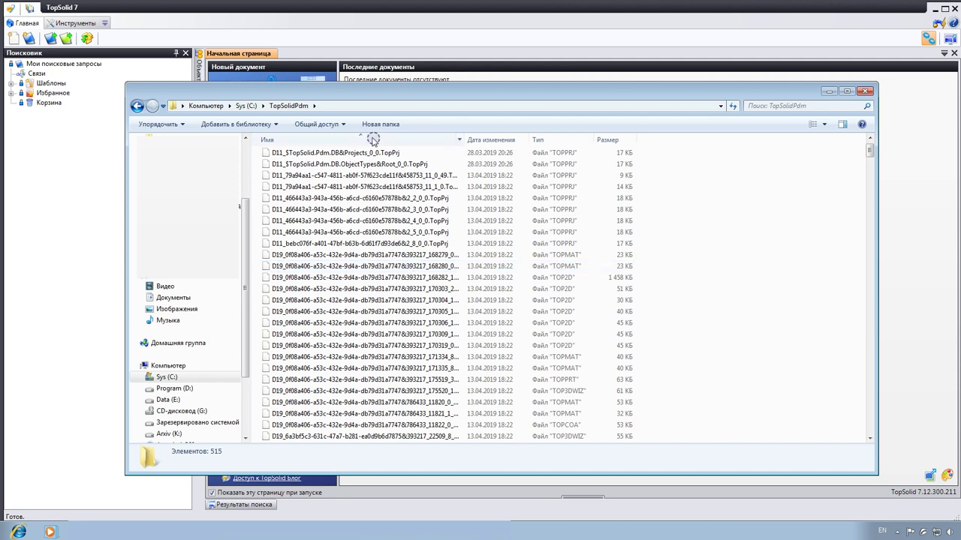
{"action": "left_click", "coordinate": [285, 105]}
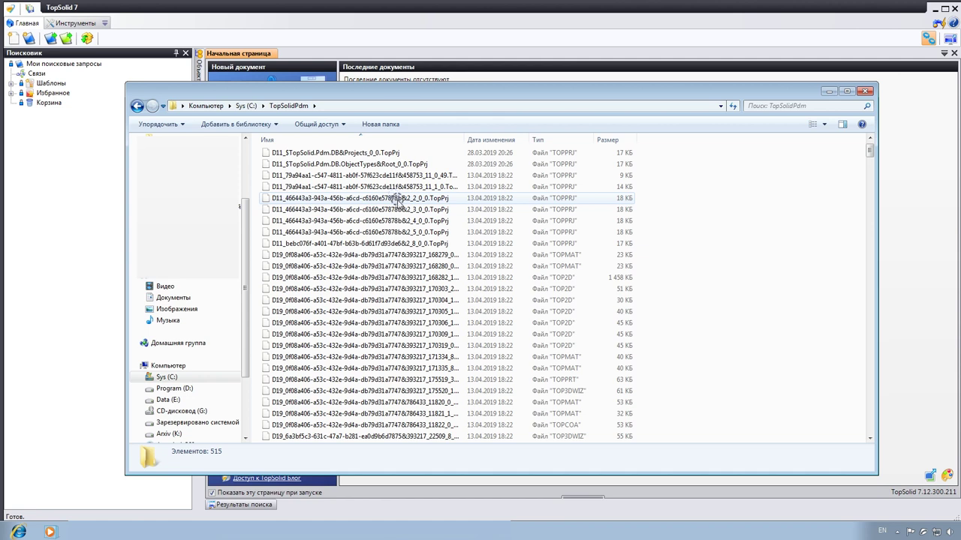
{"action": "left_click", "coordinate": [867, 91]}
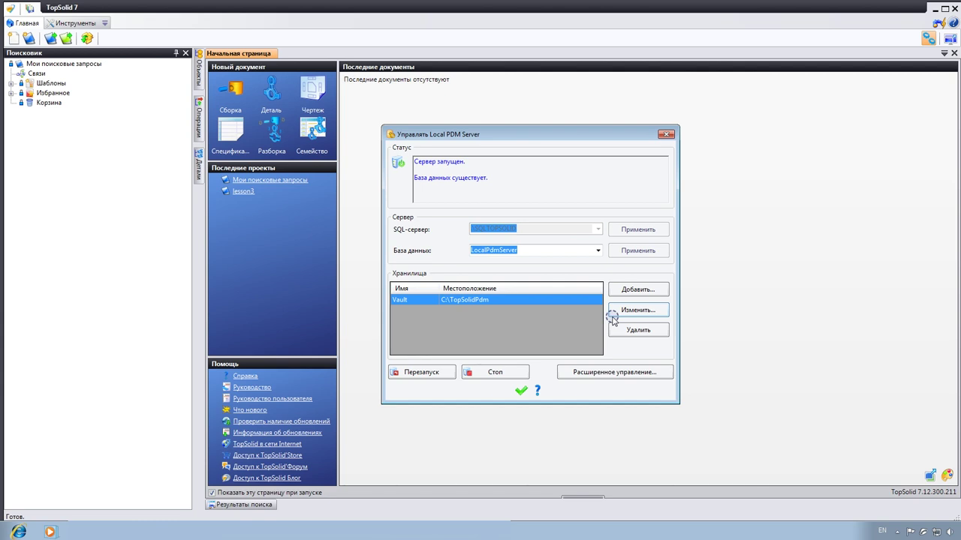
Change the Vault storage location to a new TS_Base folder on Program (D:), giving D:\TS_Base
{"action": "left_click", "coordinate": [625, 311]}
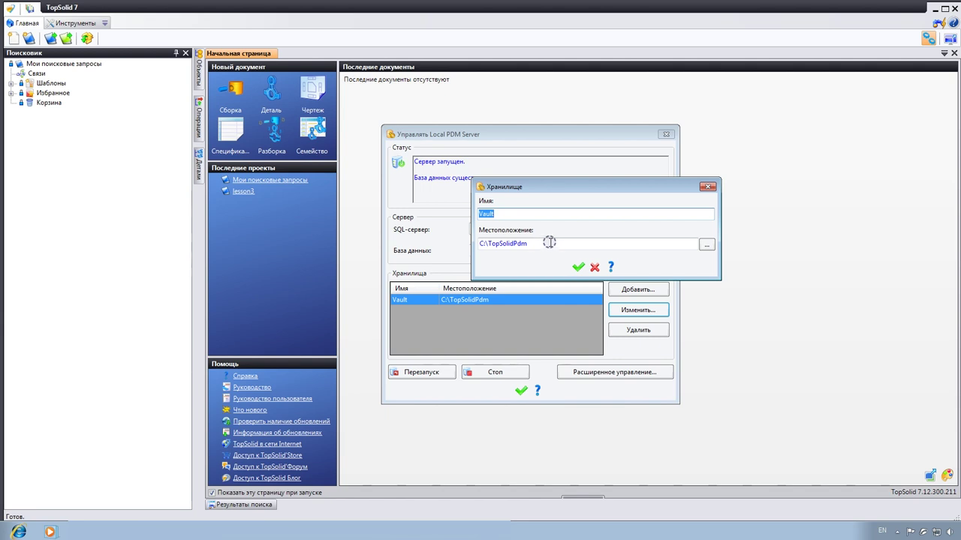
{"action": "left_click", "coordinate": [707, 245]}
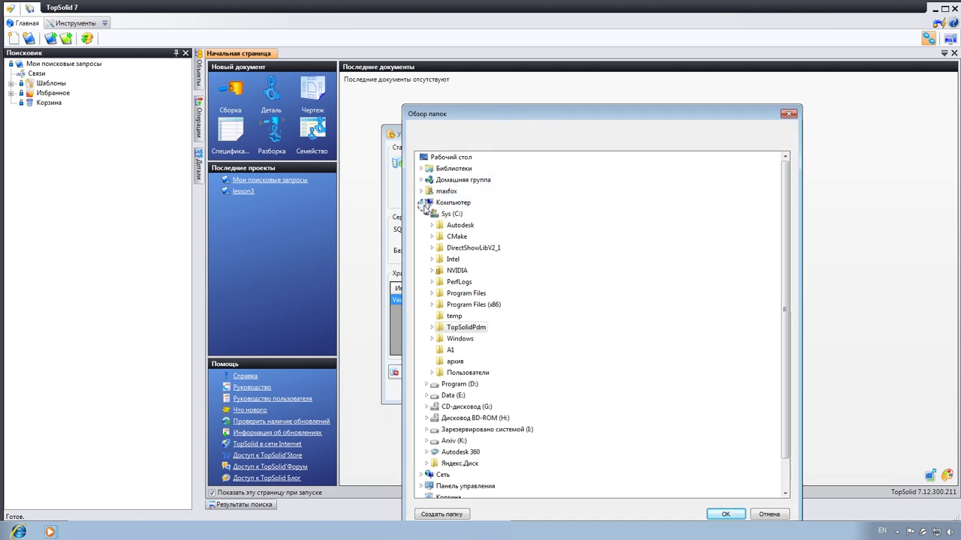
{"action": "left_click", "coordinate": [421, 204]}
{"action": "left_click", "coordinate": [420, 203]}
{"action": "left_click", "coordinate": [426, 214]}
{"action": "left_click", "coordinate": [426, 225]}
{"action": "mouse_move", "coordinate": [459, 383]}
{"action": "left_click", "coordinate": [459, 225]}
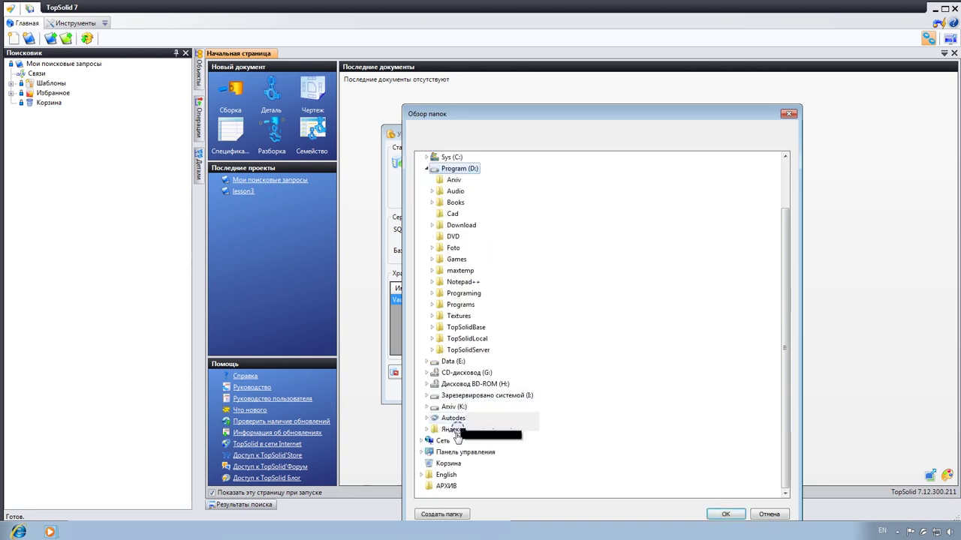
{"action": "left_click", "coordinate": [438, 515]}
{"action": "type", "text": "TY"}
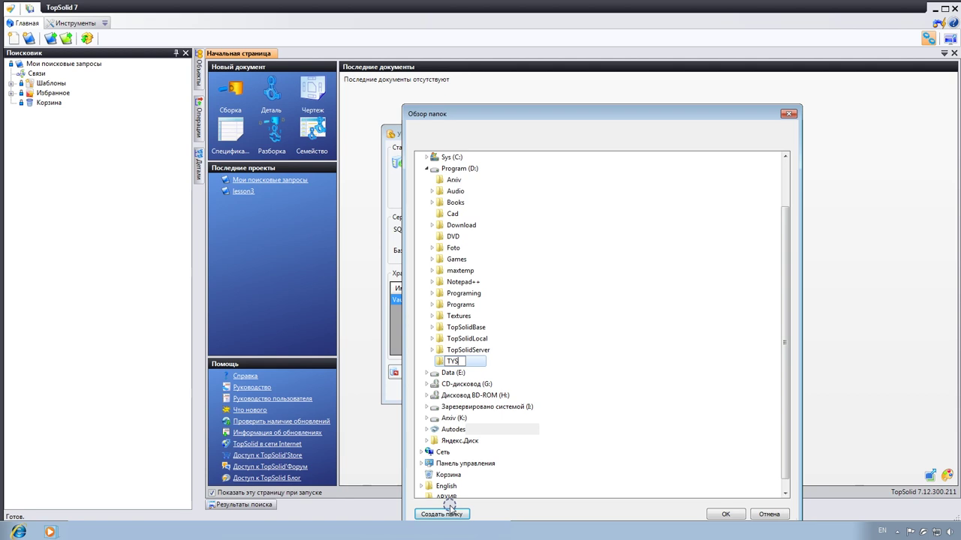
{"action": "type", "text": "S"}
{"action": "type", "text": "Base"}
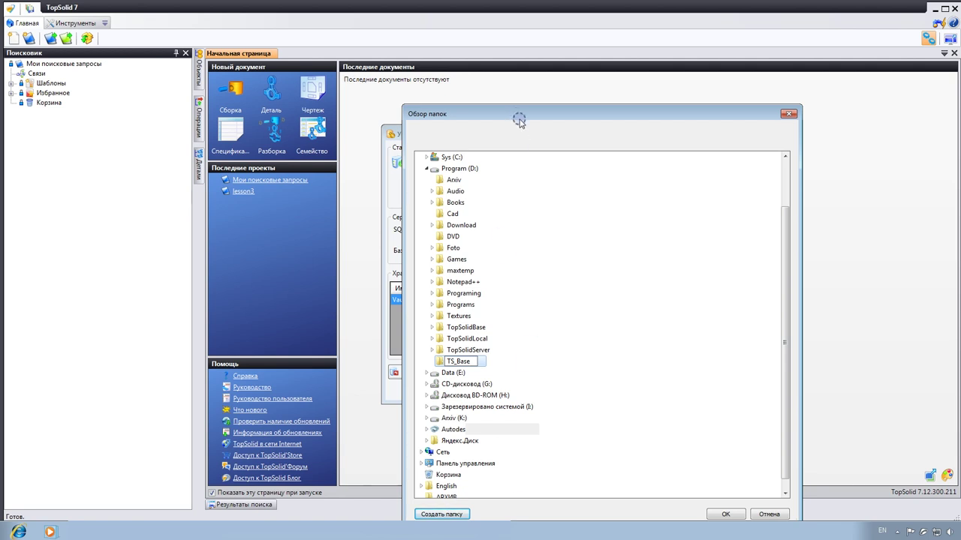
{"action": "left_click_drag", "start_coordinate": [517, 116], "coordinate": [516, 84]}
{"action": "left_click", "coordinate": [722, 482]}
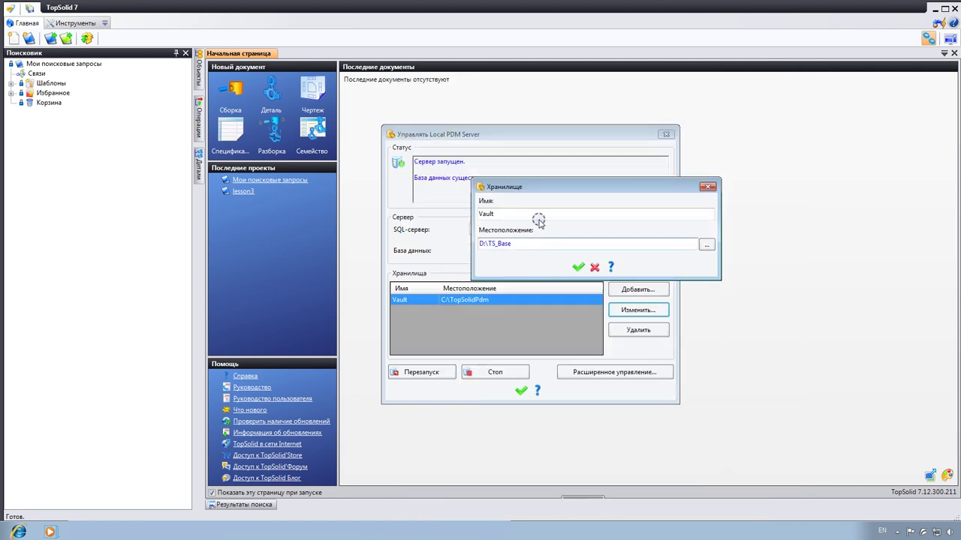
Replace the storage name Vault with Base_D in the Имя field
{"action": "left_click_drag", "start_coordinate": [498, 215], "coordinate": [473, 216]}
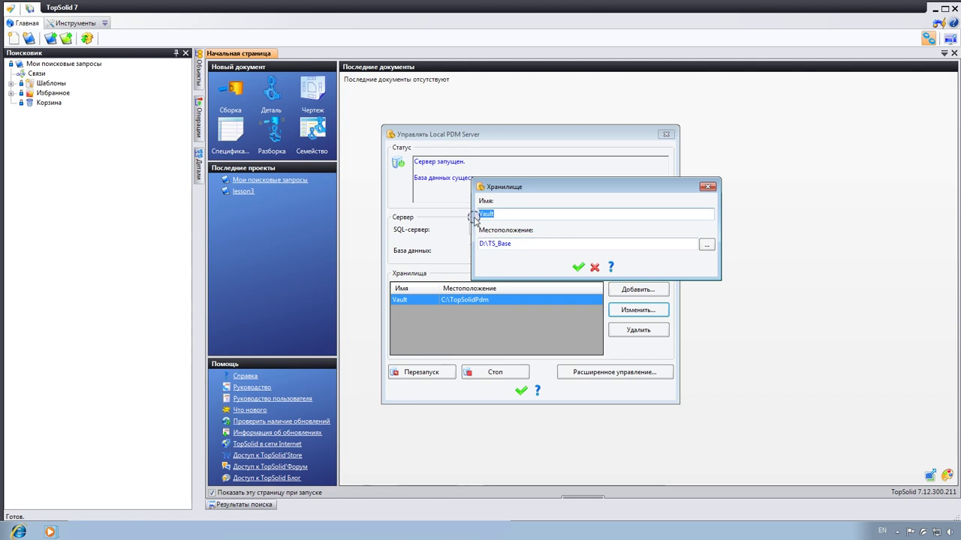
{"action": "type", "text": "Base+"}
{"action": "key", "text": "BackSpace"}
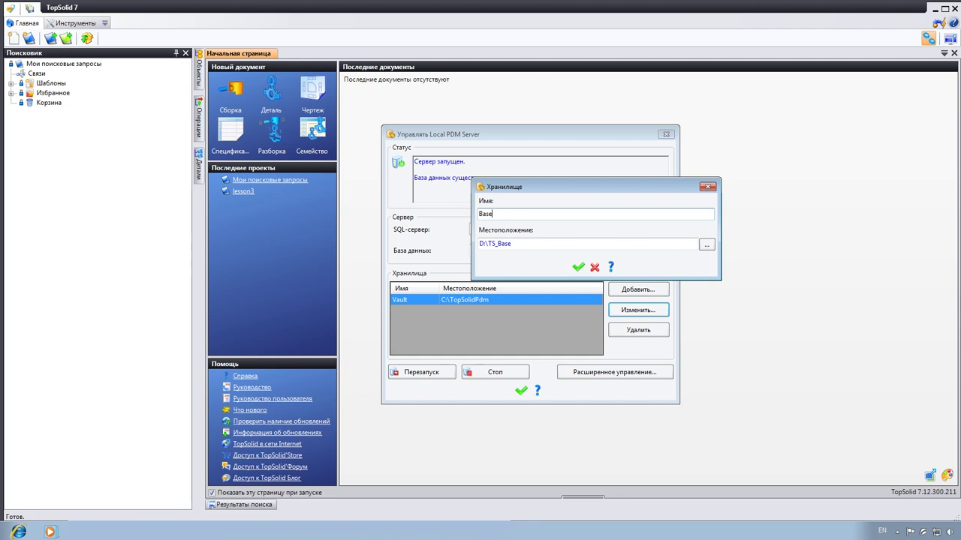
{"action": "type", "text": "_d"}
{"action": "left_click_drag", "start_coordinate": [539, 186], "coordinate": [564, 170]}
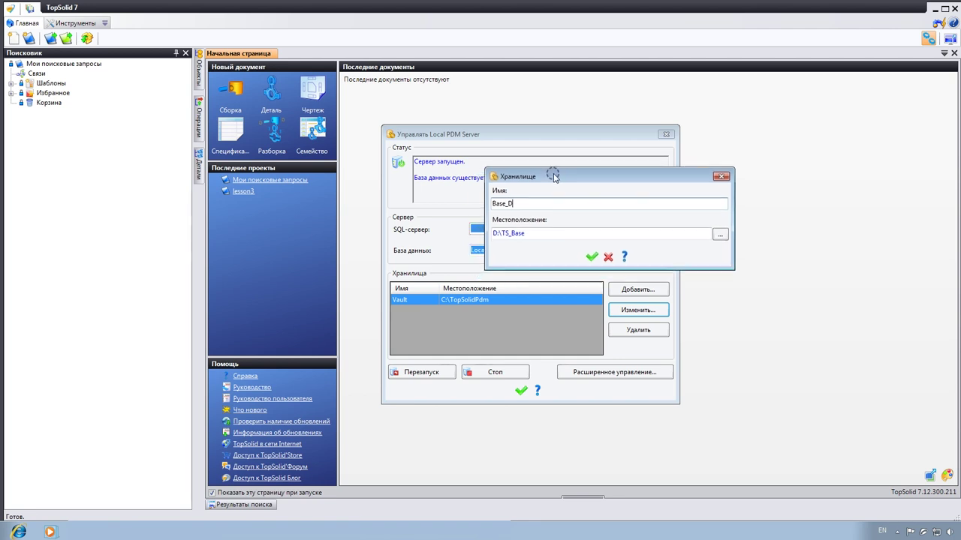
{"action": "key", "text": "BackSpace"}
{"action": "type", "text": "D"}
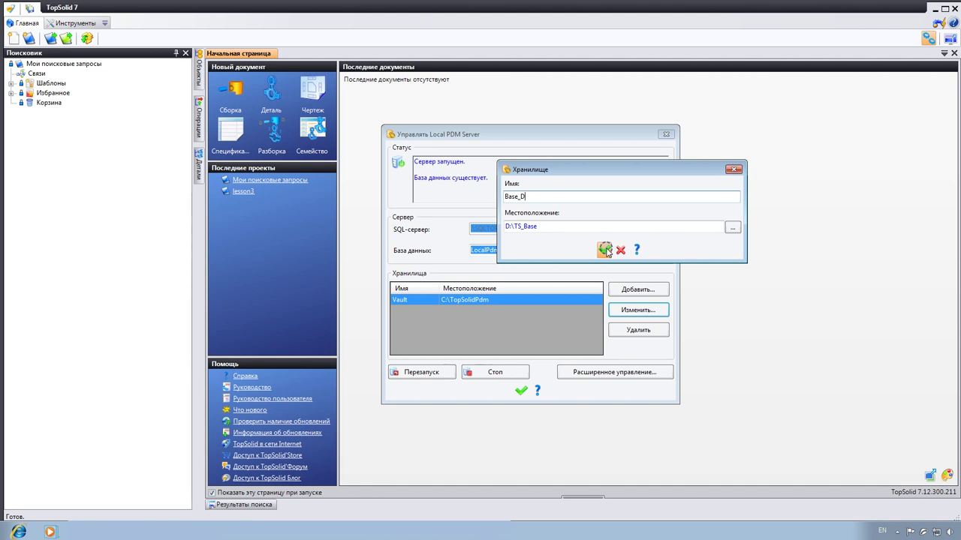
Apply the Base_D storage edit, then dismiss the warning about connected users
{"action": "left_click", "coordinate": [606, 251]}
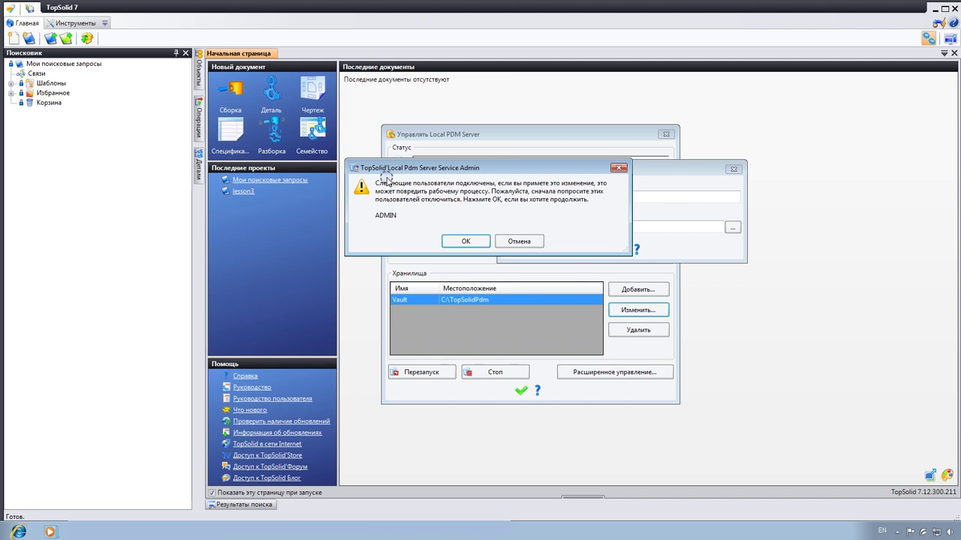
{"action": "left_click", "coordinate": [501, 241]}
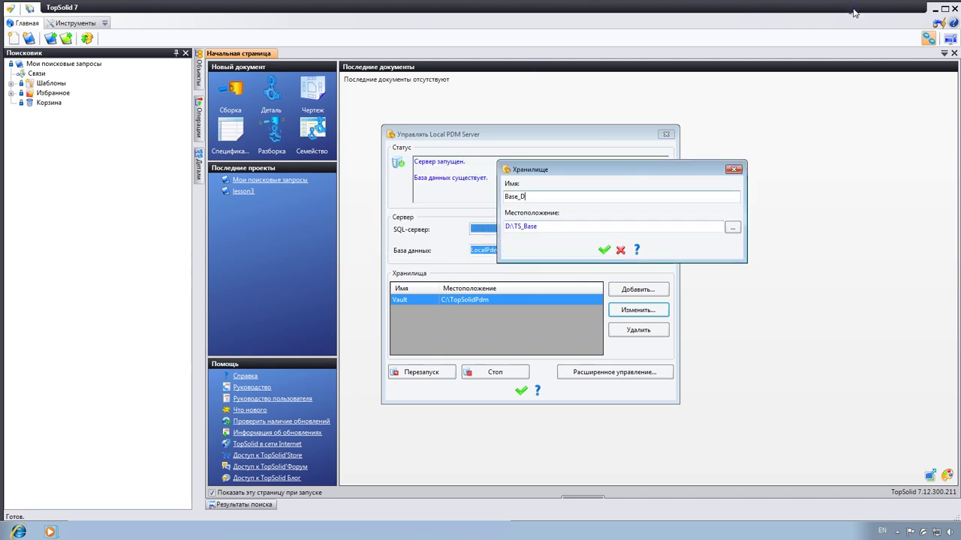
Reapply the Base_D edit and confirm moving the vault files from C:\TopSolidPdm to D:\TS_Base
{"action": "left_click", "coordinate": [955, 8]}
{"action": "left_click", "coordinate": [955, 8]}
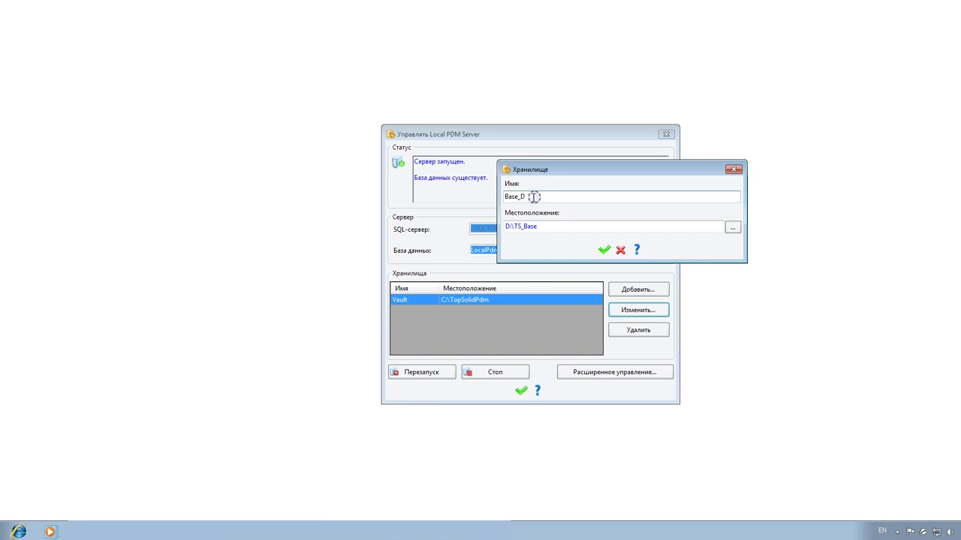
{"action": "left_click", "coordinate": [604, 251]}
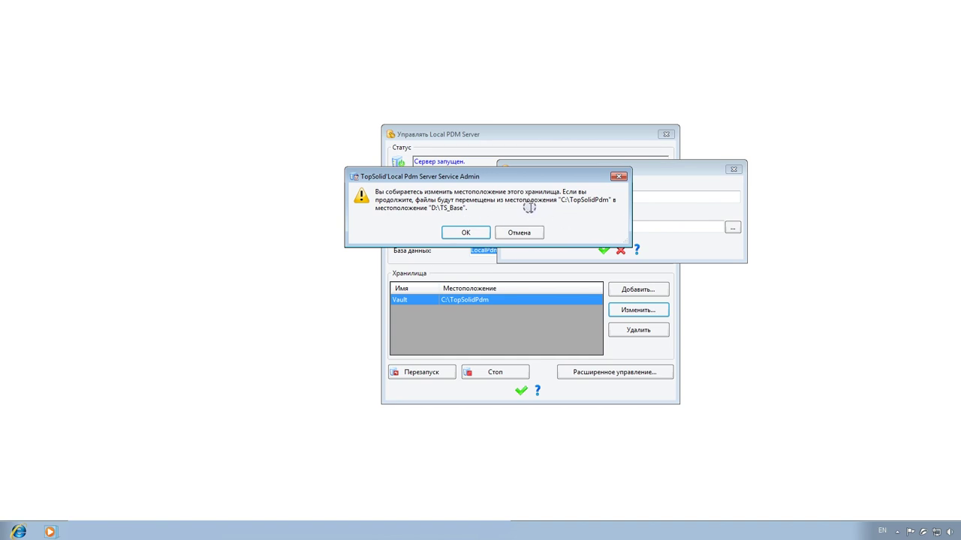
{"action": "left_click", "coordinate": [457, 233]}
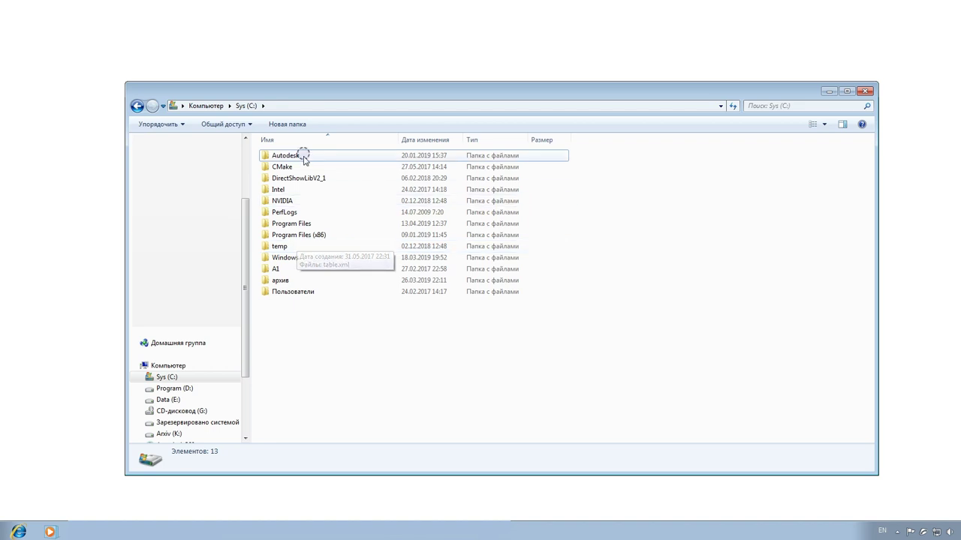
Minimize the C: drive Explorer window to reveal Base_D at D:\TS_Base in server management
{"action": "left_click", "coordinate": [829, 92]}
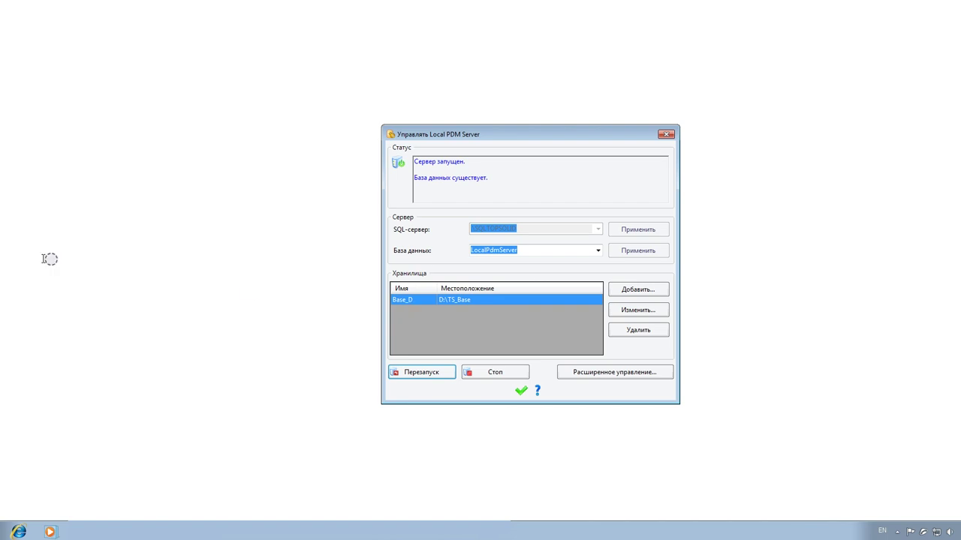
Open a blank new Хранилище form via Добавить... and move it up and to the right
{"action": "left_click", "coordinate": [320, 225]}
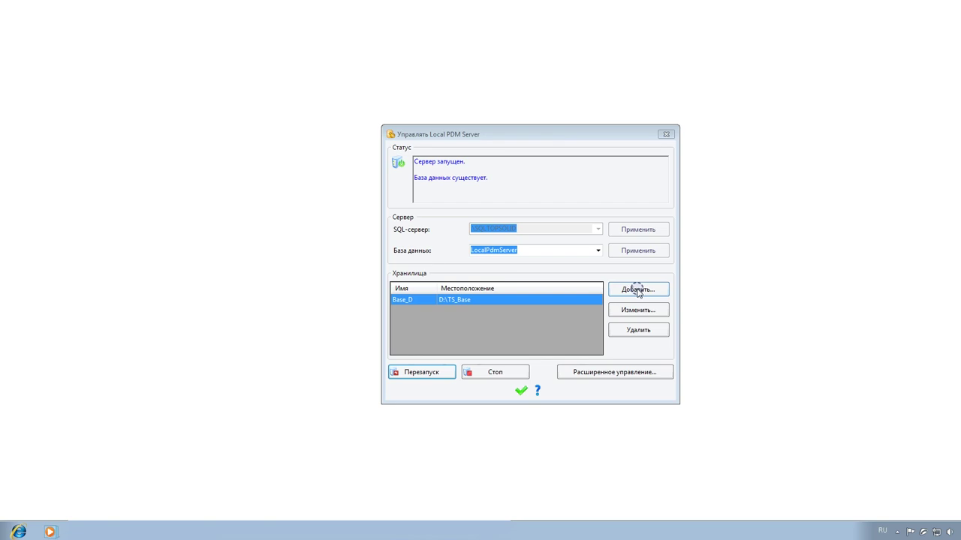
{"action": "left_click", "coordinate": [637, 289]}
{"action": "mouse_move", "coordinate": [536, 221]}
{"action": "left_mouse_down"}
{"action": "mouse_move", "coordinate": [599, 204]}
{"action": "mouse_move", "coordinate": [610, 171]}
{"action": "left_mouse_up"}
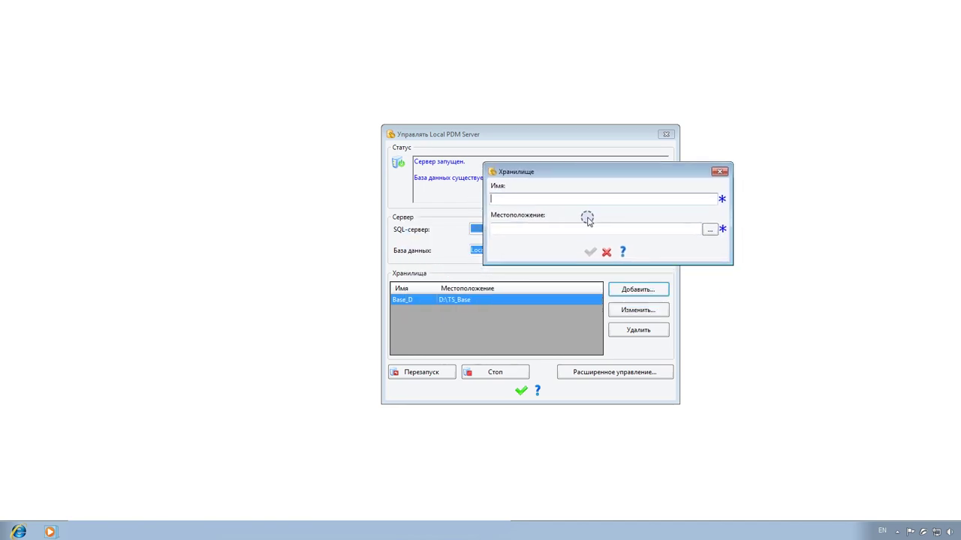
Locate the new storage in a new folder A2 on Arxiv (K:) and name it Base_K
{"action": "left_click", "coordinate": [709, 229]}
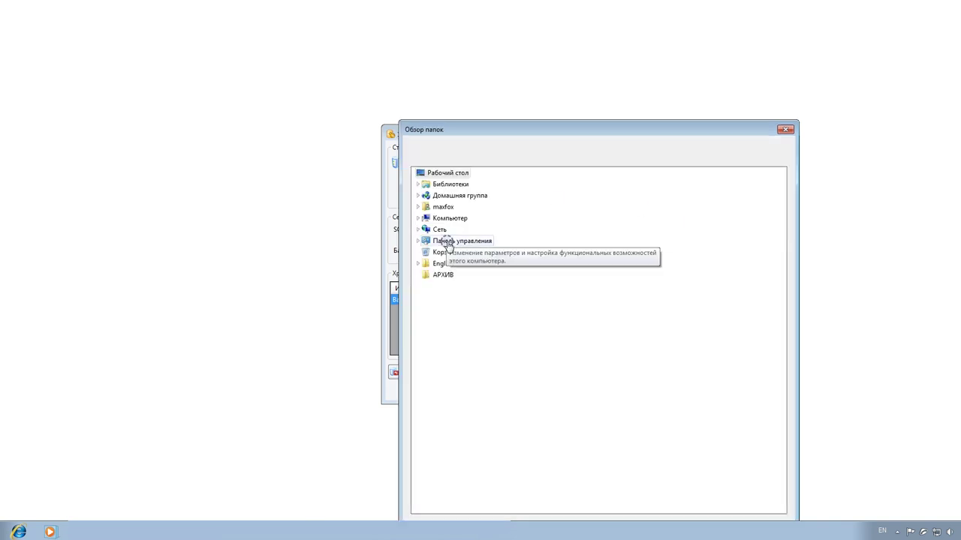
{"action": "left_click", "coordinate": [418, 218]}
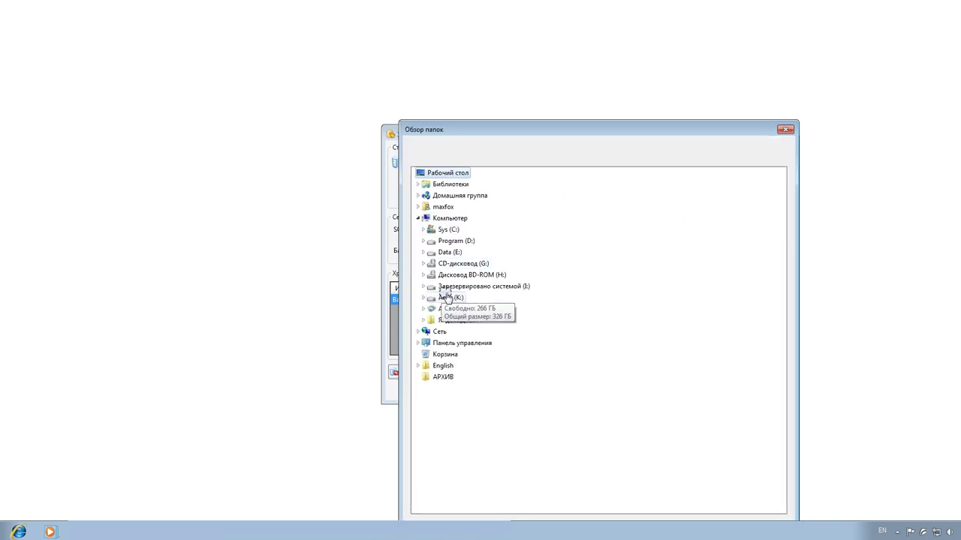
{"action": "left_click", "coordinate": [450, 298]}
{"action": "left_click_drag", "start_coordinate": [507, 127], "coordinate": [507, 84]}
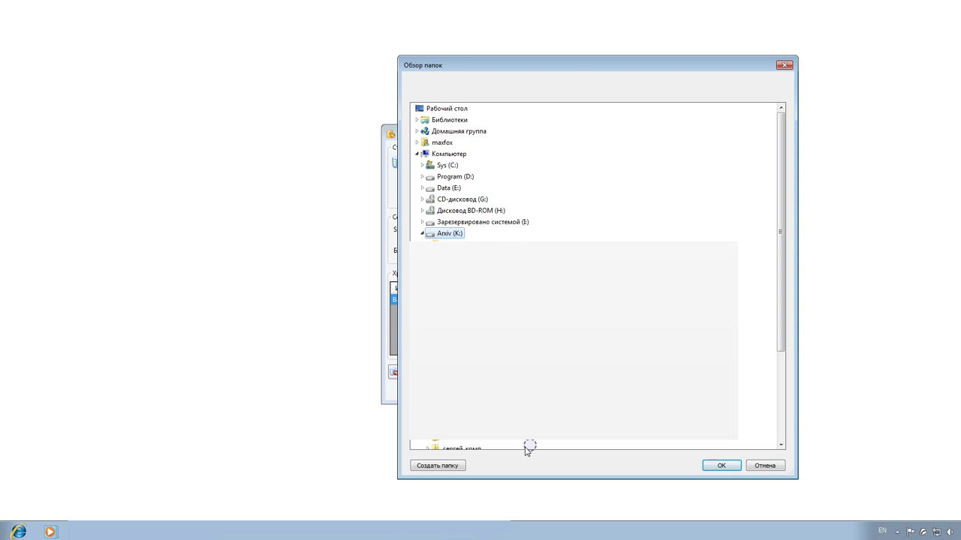
{"action": "left_click", "coordinate": [425, 465]}
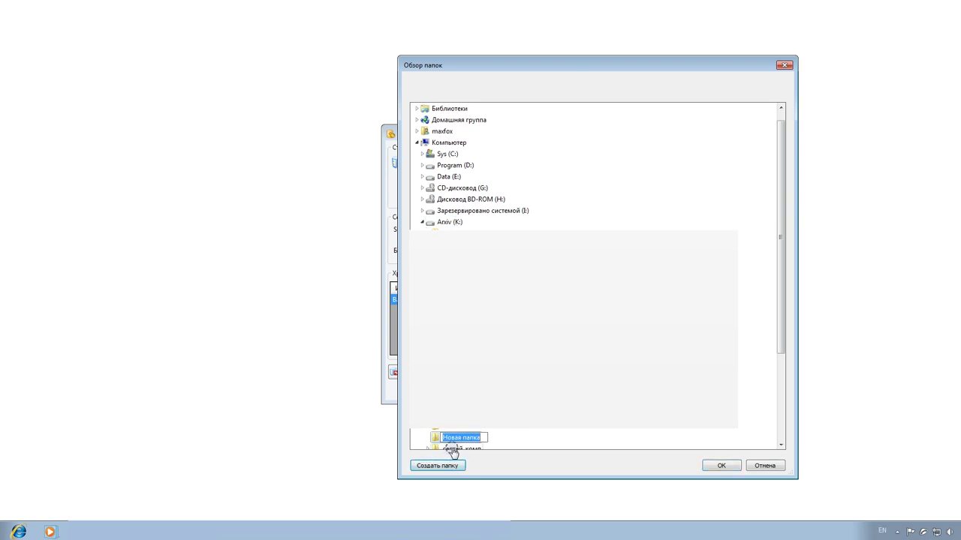
{"action": "type", "text": "A1"}
{"action": "left_click", "coordinate": [718, 465]}
{"action": "left_click", "coordinate": [508, 199]}
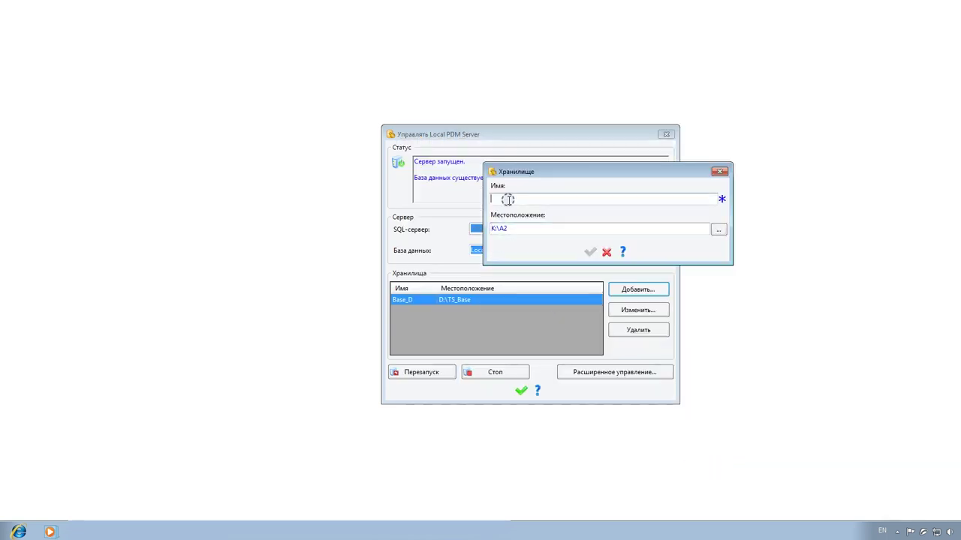
{"action": "type", "text": "Base_K"}
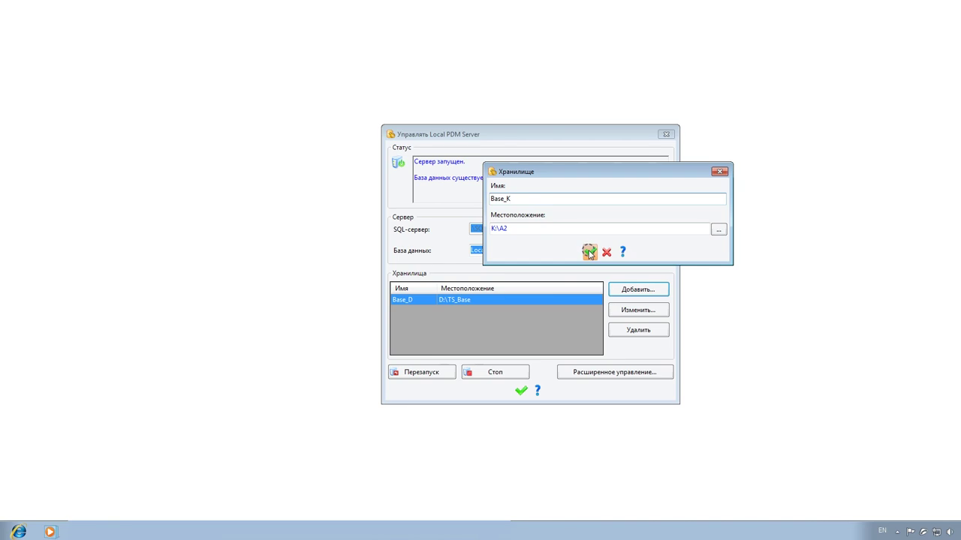
Confirm the new Base_K storage at K:\A2 and close the Local PDM Server dialog
{"action": "left_click", "coordinate": [589, 253]}
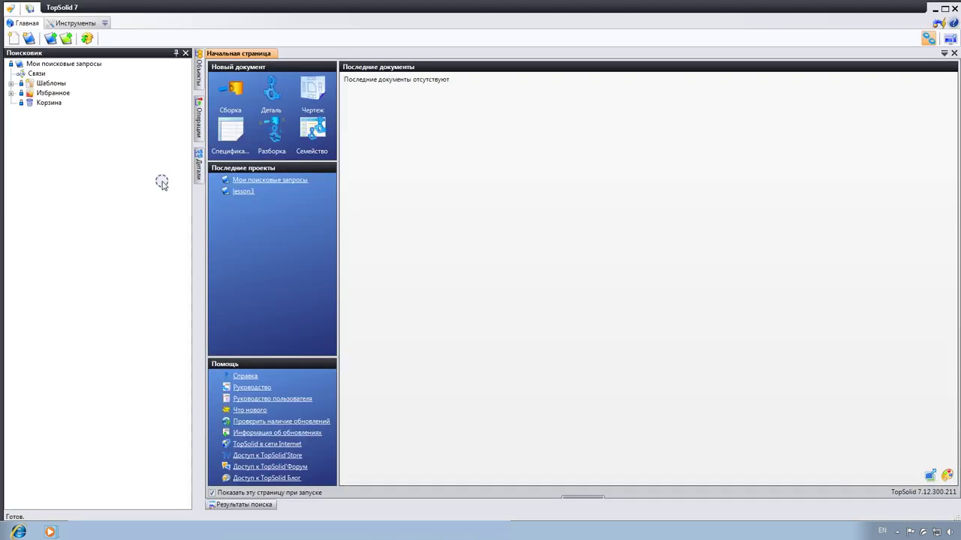
Start a new project and choose Base_K as its Хранилище storage
{"action": "left_click", "coordinate": [28, 38]}
{"action": "left_click_drag", "start_coordinate": [372, 142], "coordinate": [443, 161]}
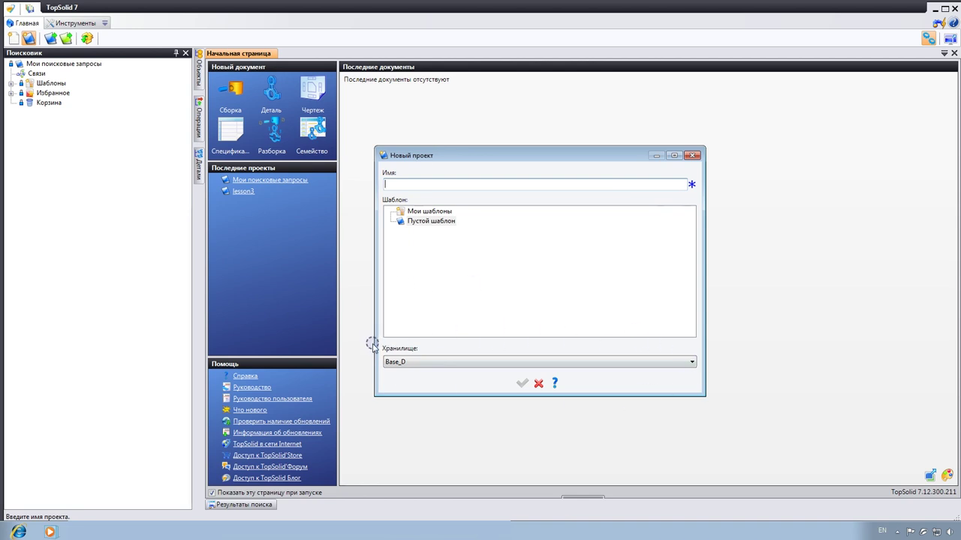
{"action": "left_click", "coordinate": [412, 362]}
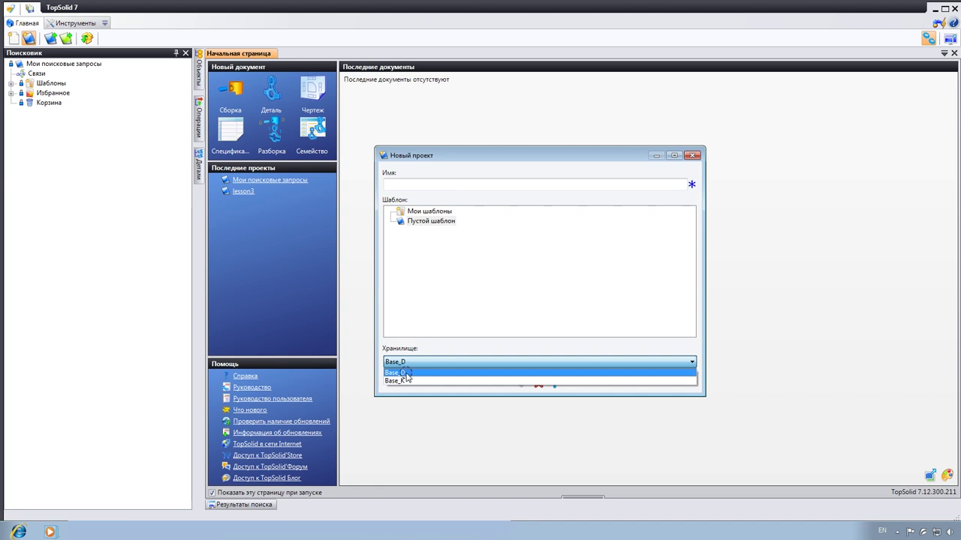
{"action": "left_click", "coordinate": [412, 373]}
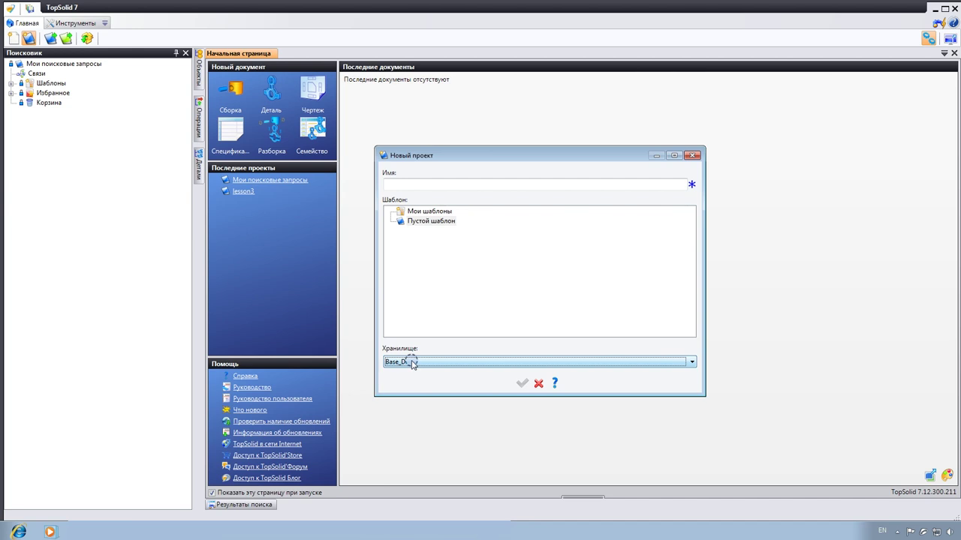
{"action": "left_click", "coordinate": [412, 363]}
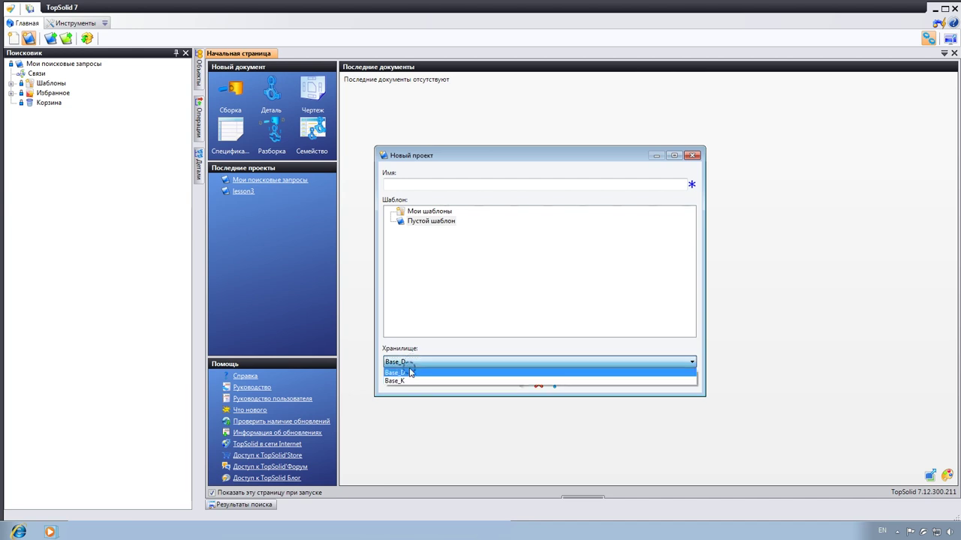
{"action": "left_click", "coordinate": [406, 381]}
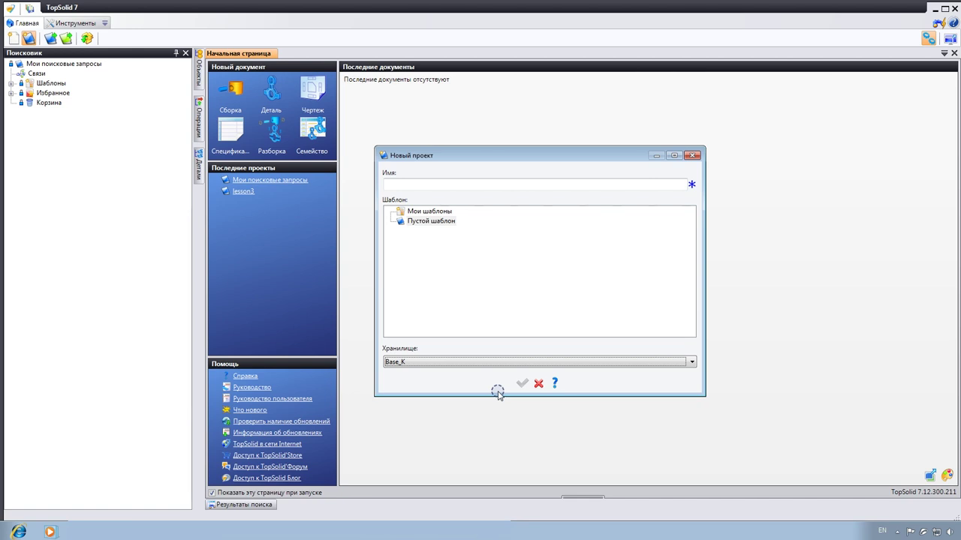
Cancel the new project, try PDM > Резервные копии, and dismiss the server-running notice
{"action": "left_click", "coordinate": [692, 155]}
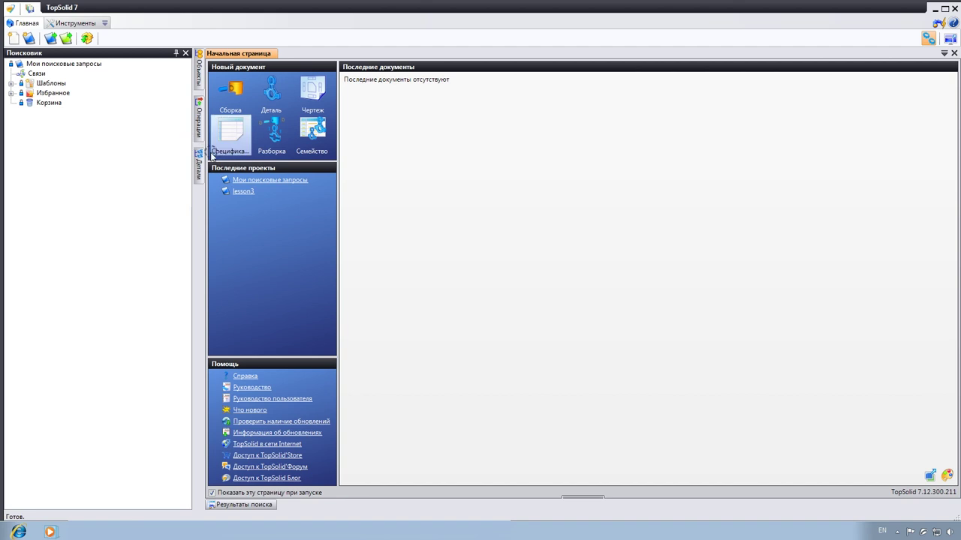
{"action": "left_click", "coordinate": [9, 9]}
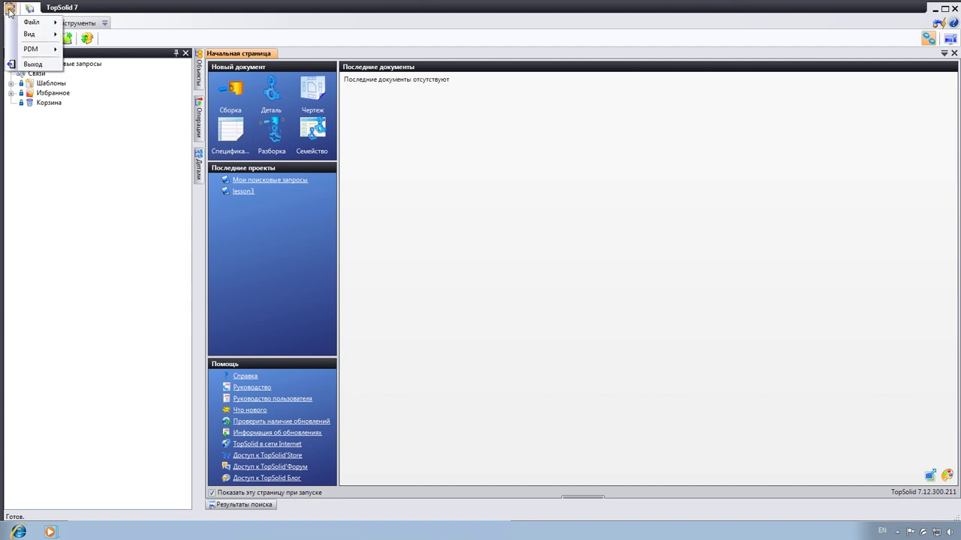
{"action": "mouse_move", "coordinate": [30, 48]}
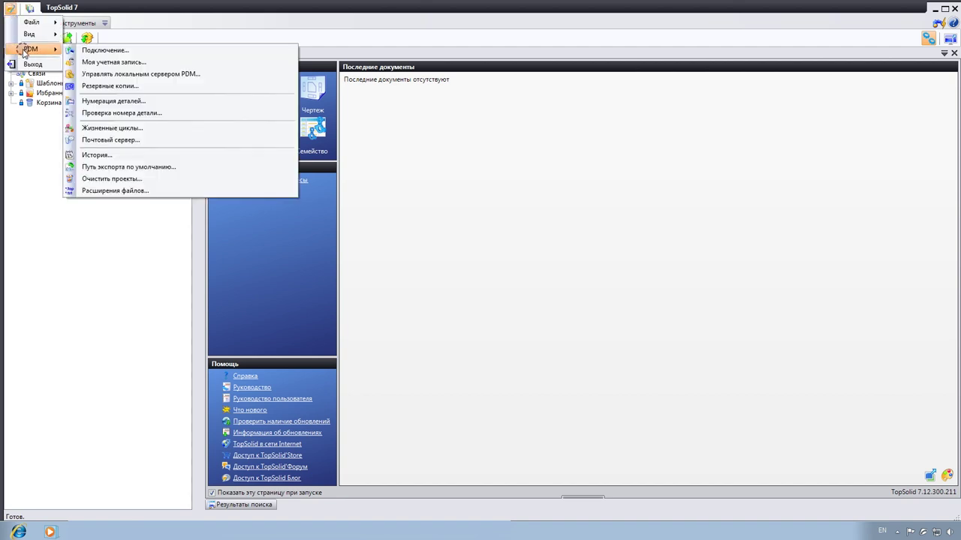
{"action": "left_click", "coordinate": [101, 87]}
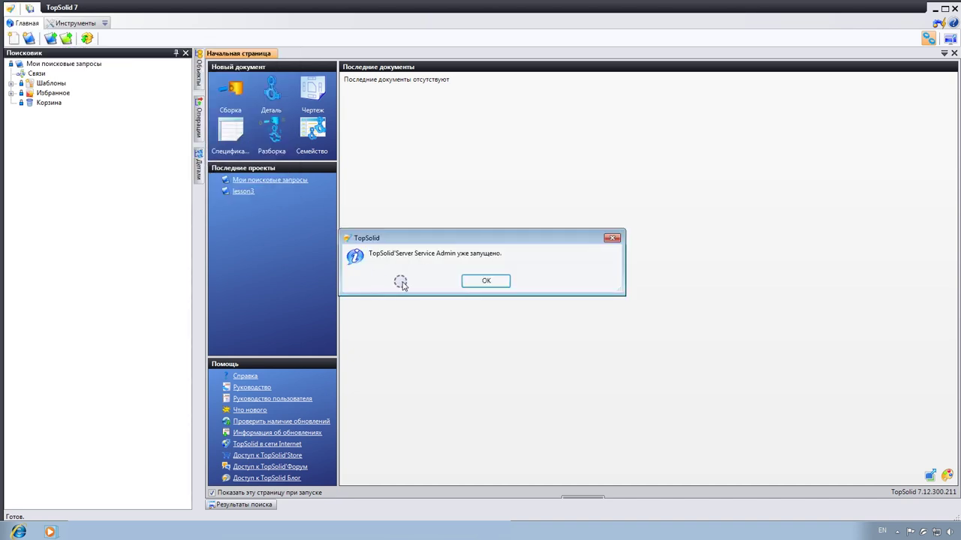
{"action": "left_click", "coordinate": [486, 281]}
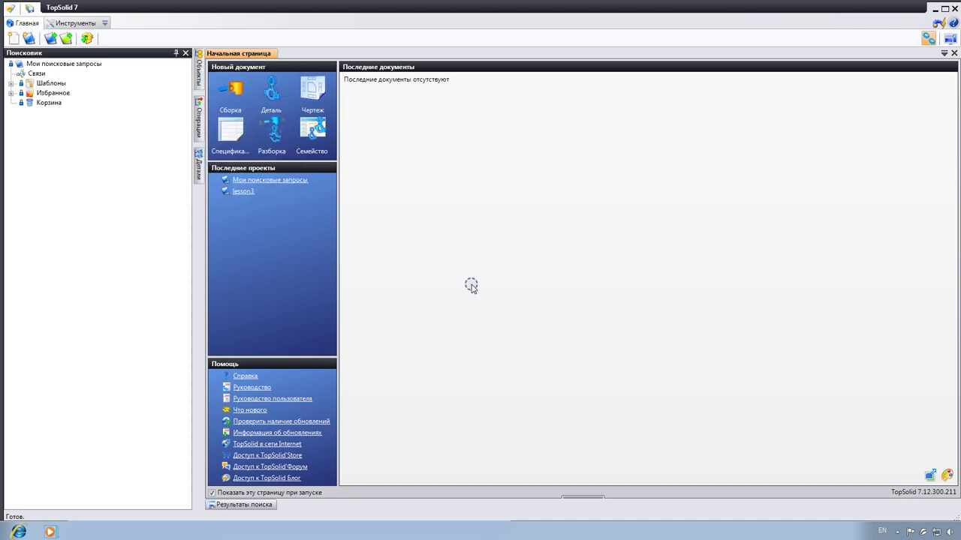
Bring up the PDM server service's context menu from the system tray
{"action": "left_click", "coordinate": [899, 532]}
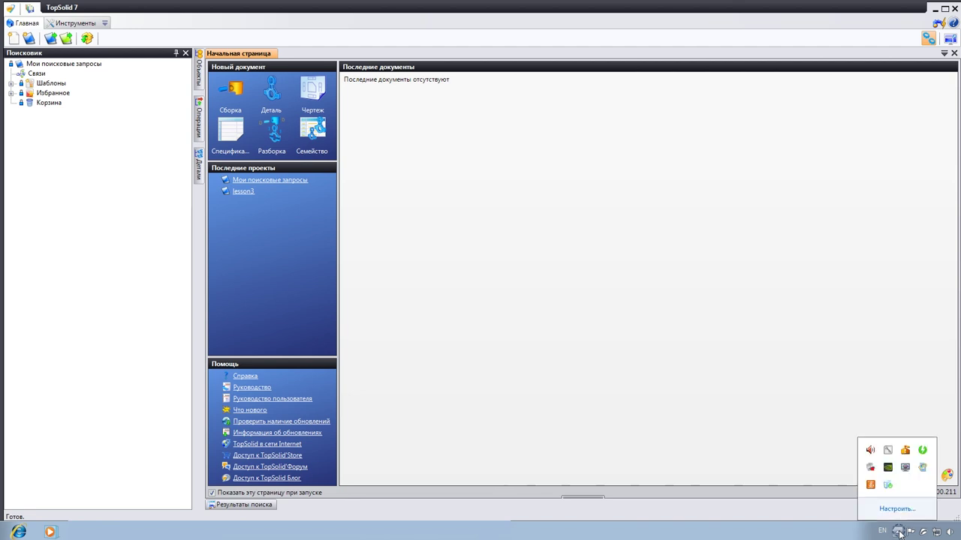
{"action": "right_click", "coordinate": [890, 487]}
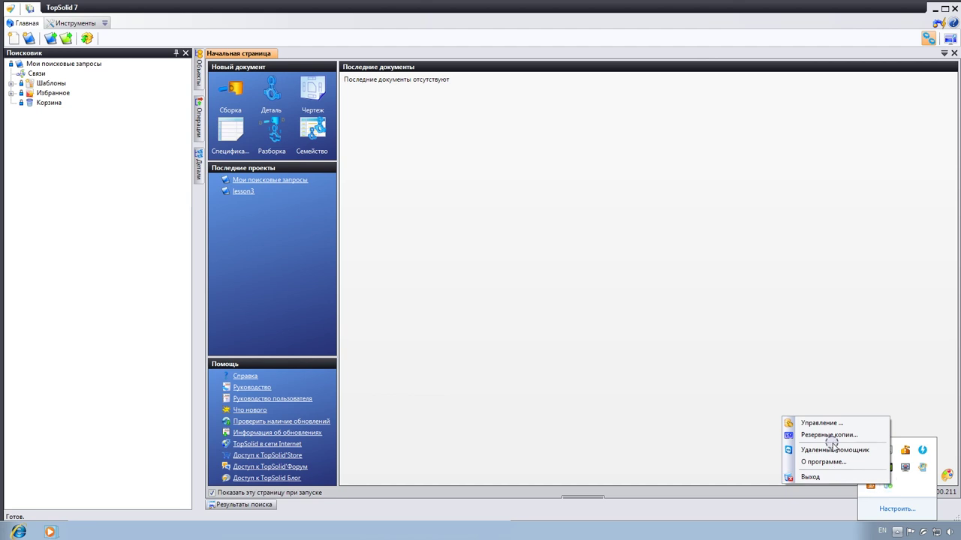
{"action": "left_click", "coordinate": [662, 330]}
{"action": "left_click", "coordinate": [897, 532]}
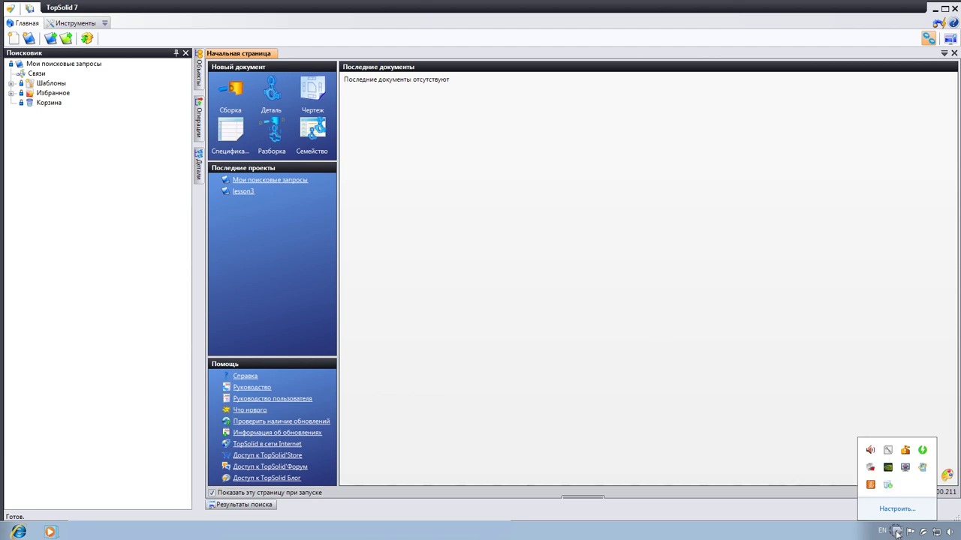
{"action": "right_click", "coordinate": [888, 485]}
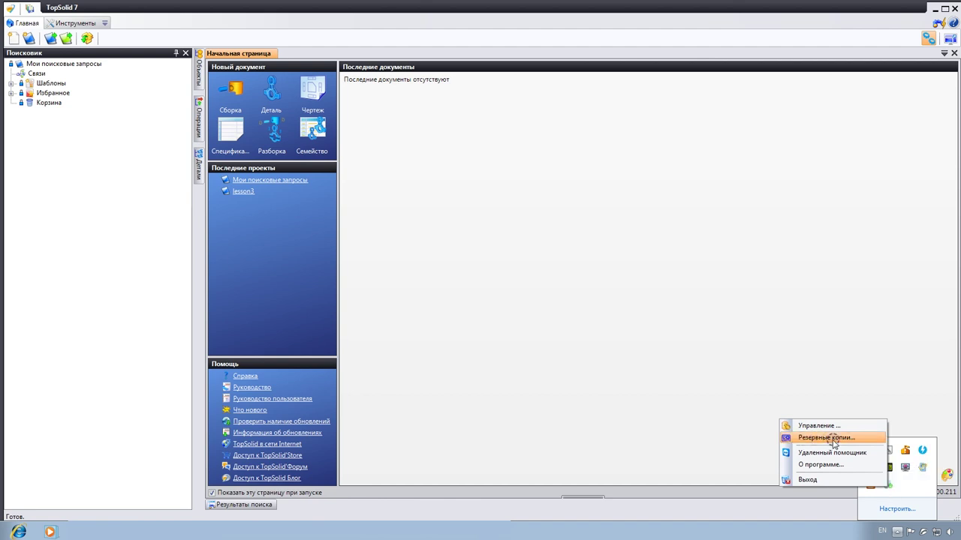
Open the Резервные копии settings and delete the existing Местоположение path
{"action": "left_click", "coordinate": [810, 443]}
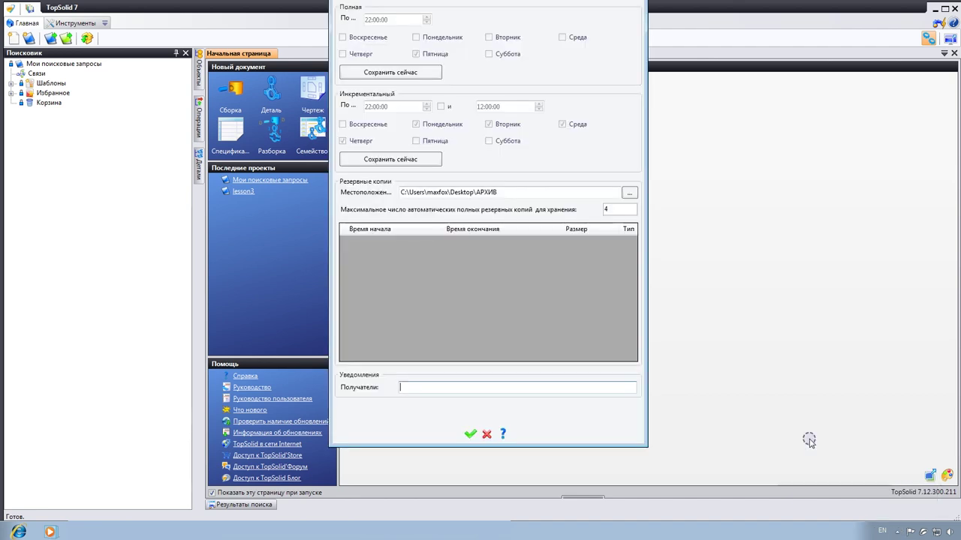
{"action": "left_click_drag", "start_coordinate": [464, 11], "coordinate": [480, 31]}
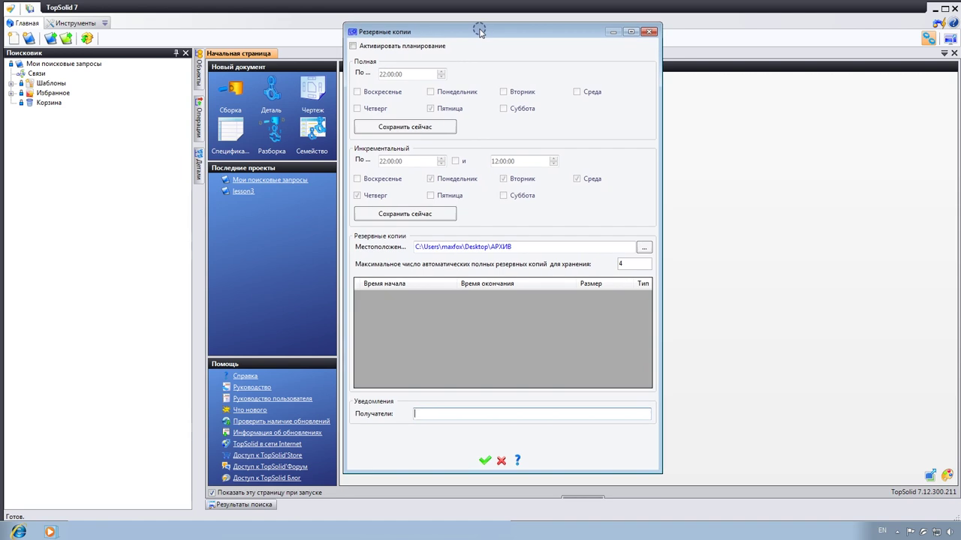
{"action": "left_click_drag", "start_coordinate": [518, 246], "coordinate": [401, 247]}
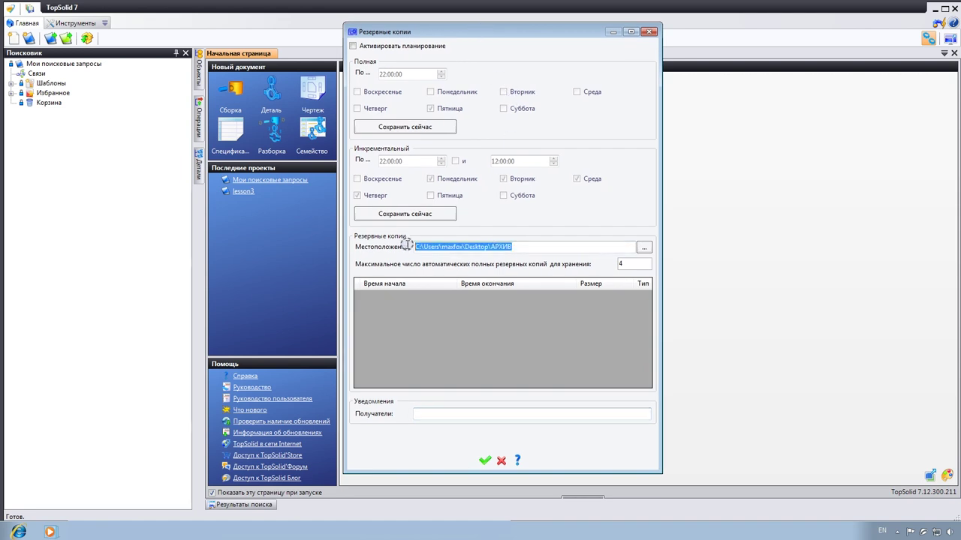
{"action": "key", "text": "Delete"}
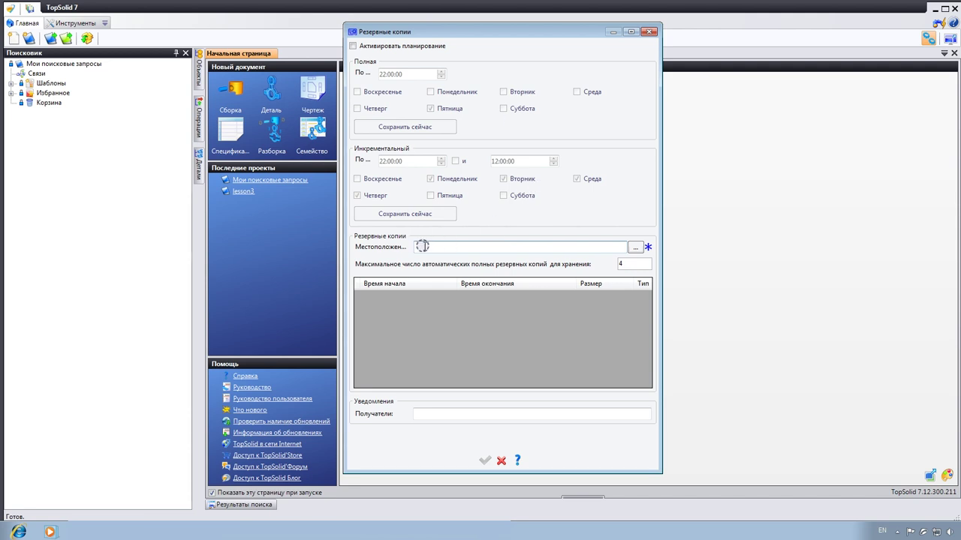
Set the backup Местоположение to the АРХИВ folder under Рабочий стол
{"action": "left_click", "coordinate": [631, 248]}
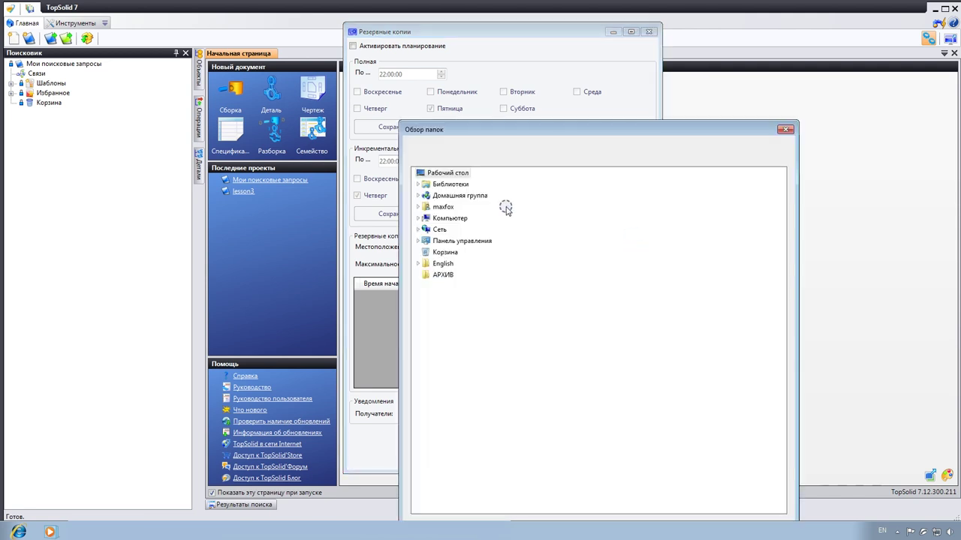
{"action": "left_click", "coordinate": [442, 276]}
{"action": "left_click_drag", "start_coordinate": [660, 134], "coordinate": [646, 98]}
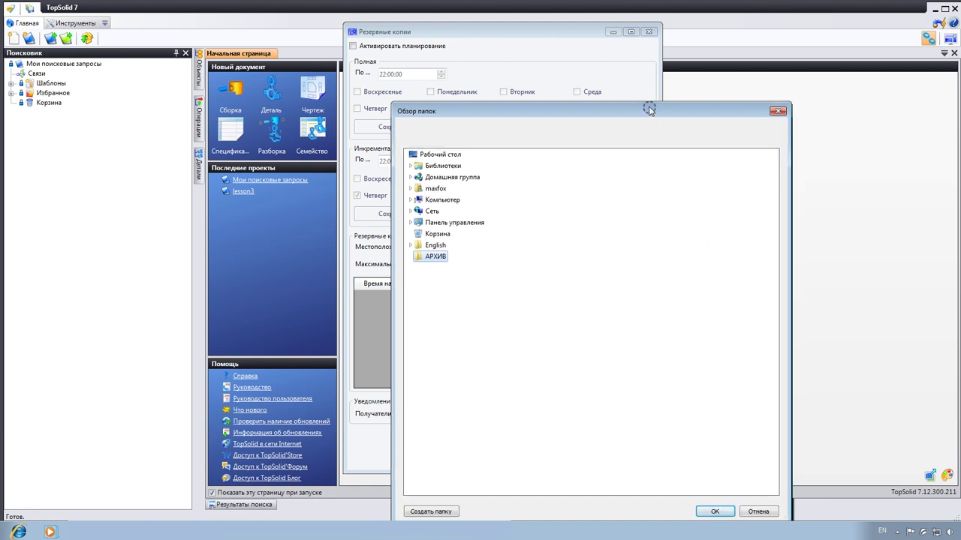
{"action": "left_click", "coordinate": [701, 494]}
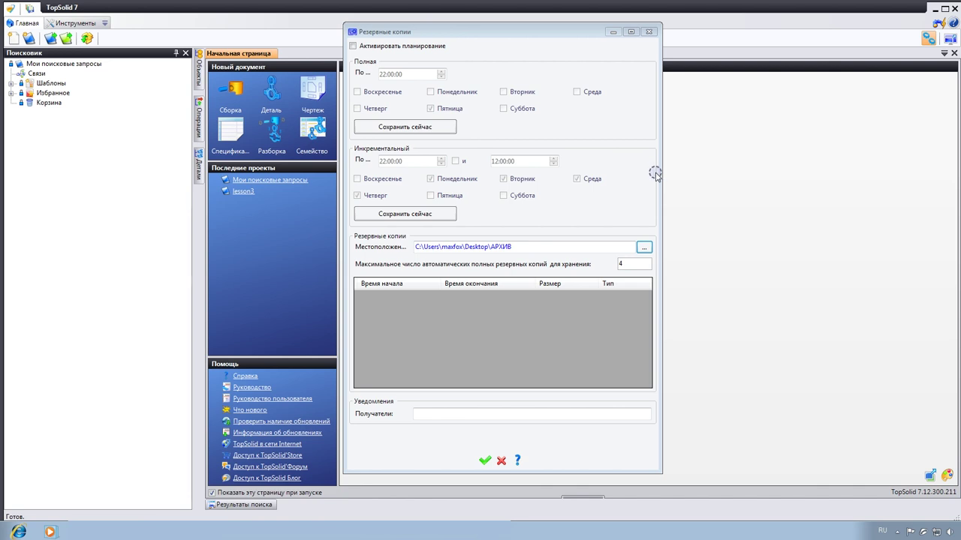
Run an immediate full backup with Сохранить сейчас and dismiss the success message
{"action": "left_click", "coordinate": [397, 128]}
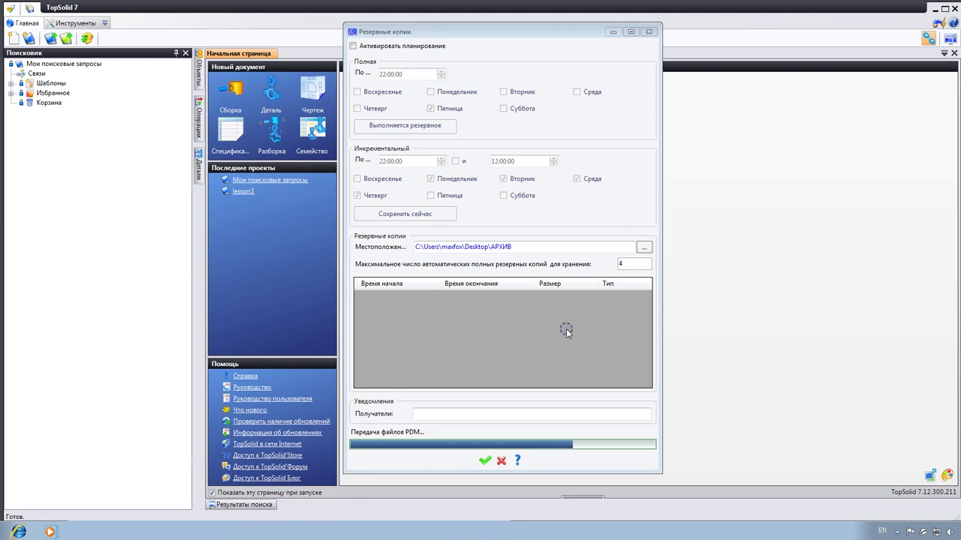
{"action": "mouse_move", "coordinate": [332, 113]}
{"action": "left_mouse_down"}
{"action": "mouse_move", "coordinate": [671, 173]}
{"action": "mouse_move", "coordinate": [715, 167]}
{"action": "left_mouse_up"}
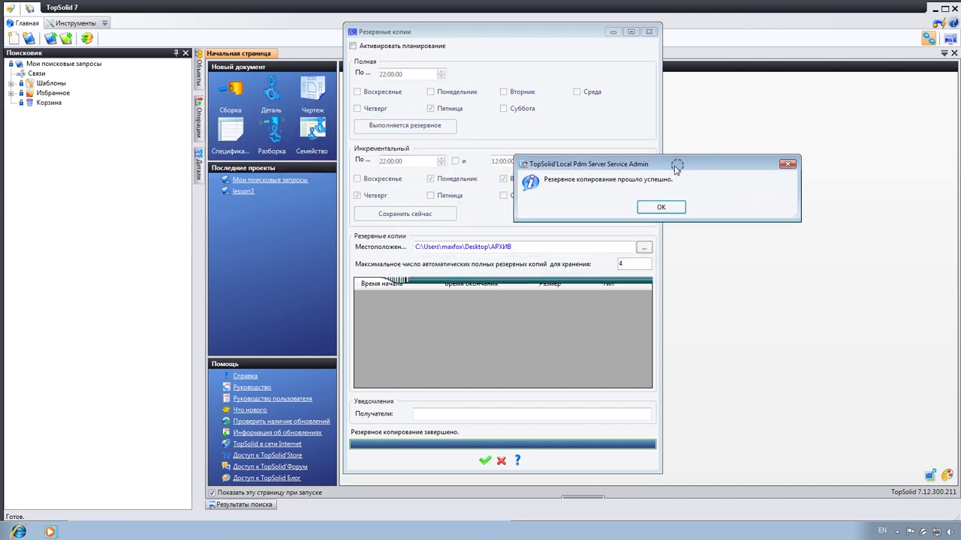
{"action": "left_click", "coordinate": [657, 208]}
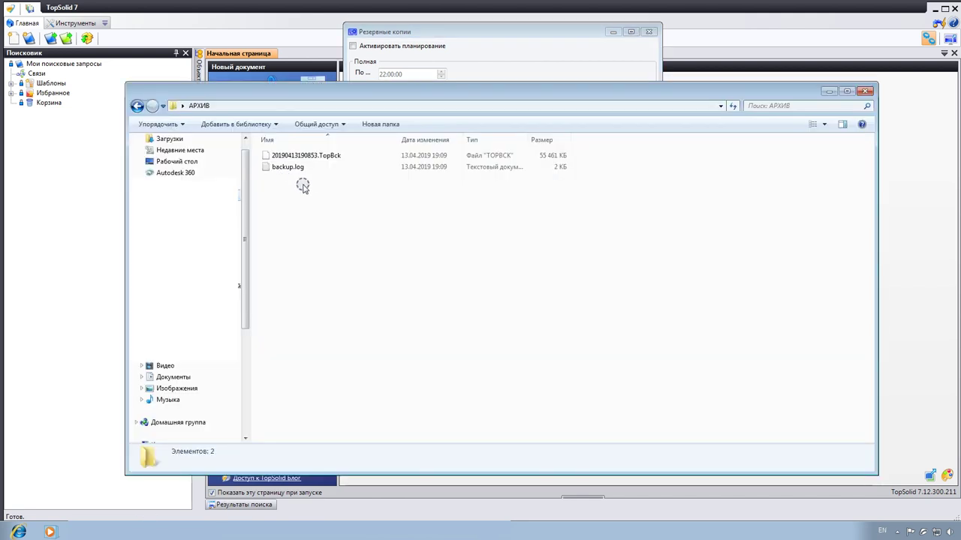
Select the 20190413190853.TopBck backup file in the АРХИВ folder to view its details
{"action": "left_click", "coordinate": [276, 156]}
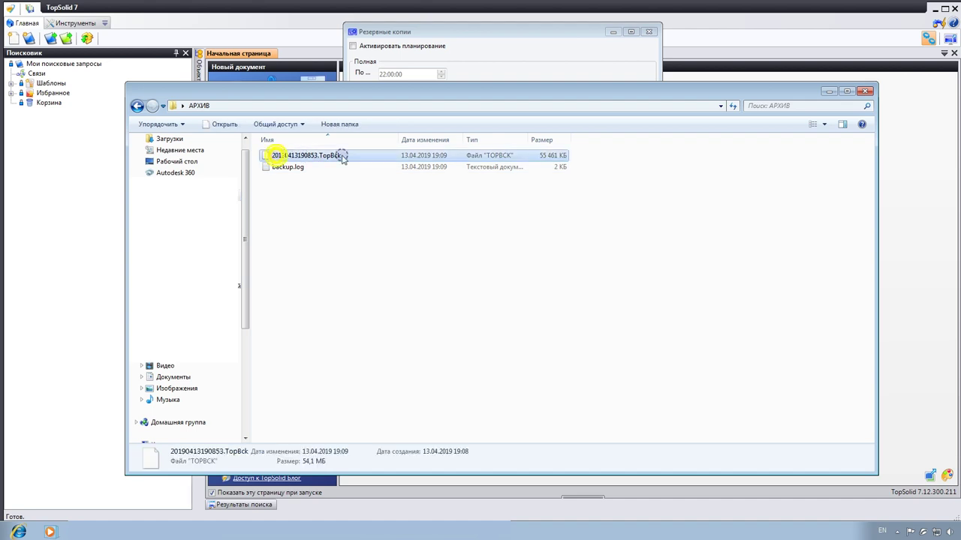
{"action": "left_click_drag", "start_coordinate": [505, 90], "coordinate": [569, 321]}
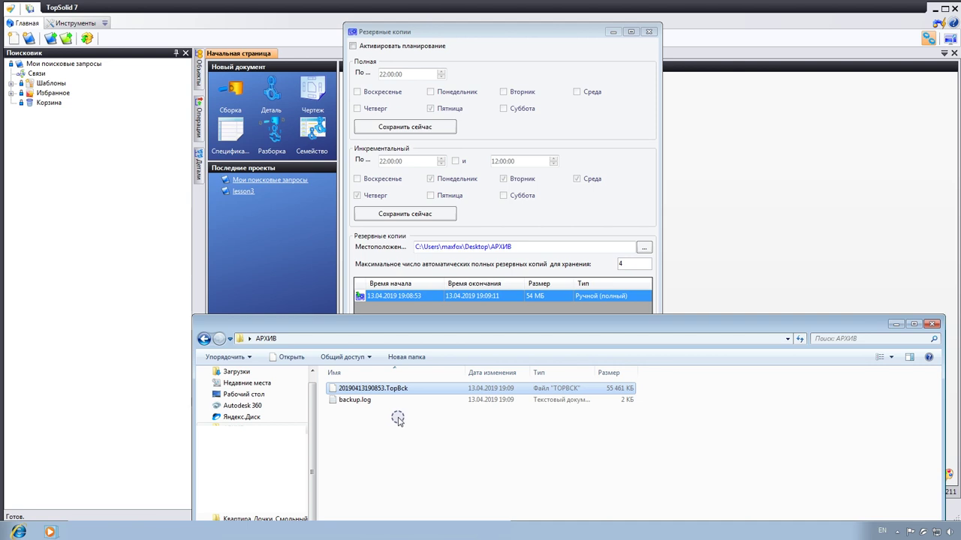
Try restoring the 13.04.2019 backup and acknowledge the still-connected-user error
{"action": "left_click", "coordinate": [894, 324]}
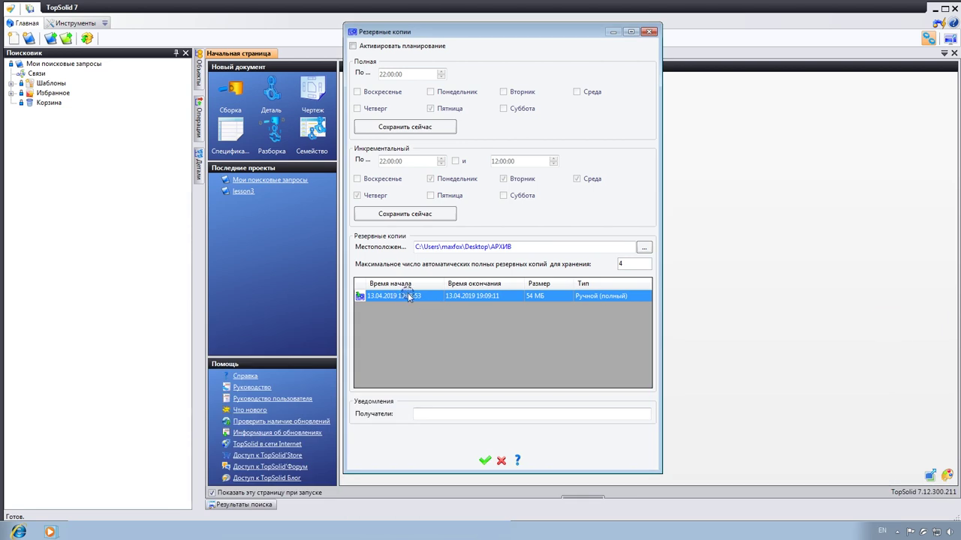
{"action": "right_click", "coordinate": [416, 300]}
{"action": "left_click", "coordinate": [393, 295]}
{"action": "right_click", "coordinate": [397, 295]}
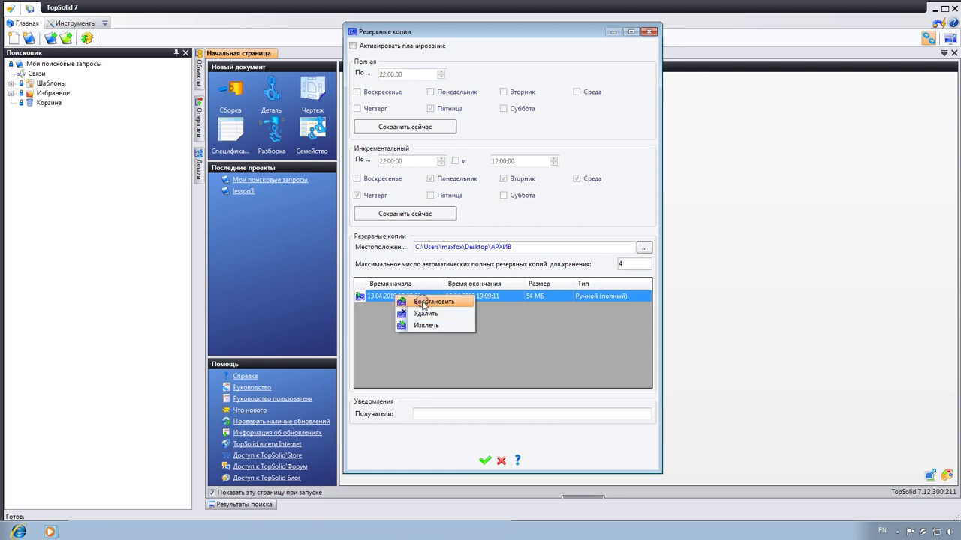
{"action": "left_click", "coordinate": [425, 302]}
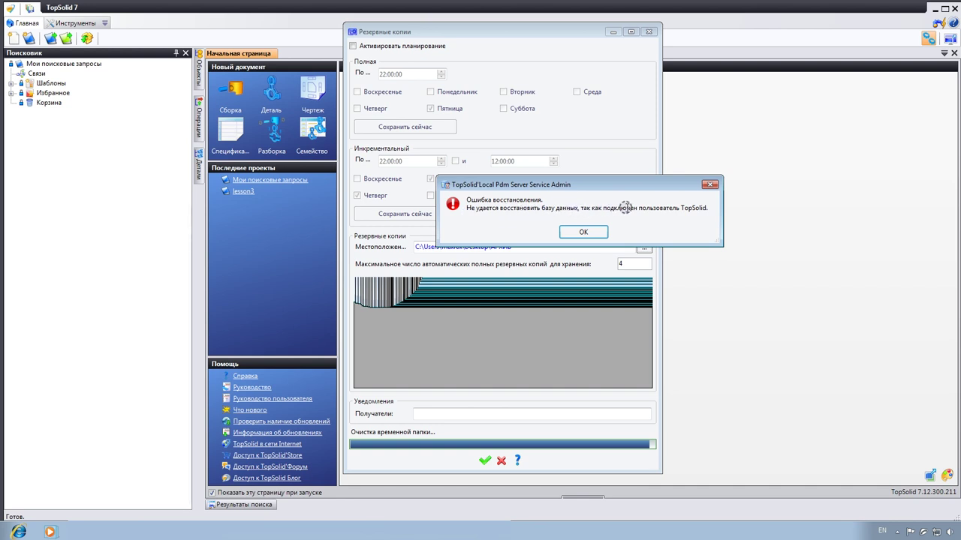
{"action": "left_click", "coordinate": [587, 233]}
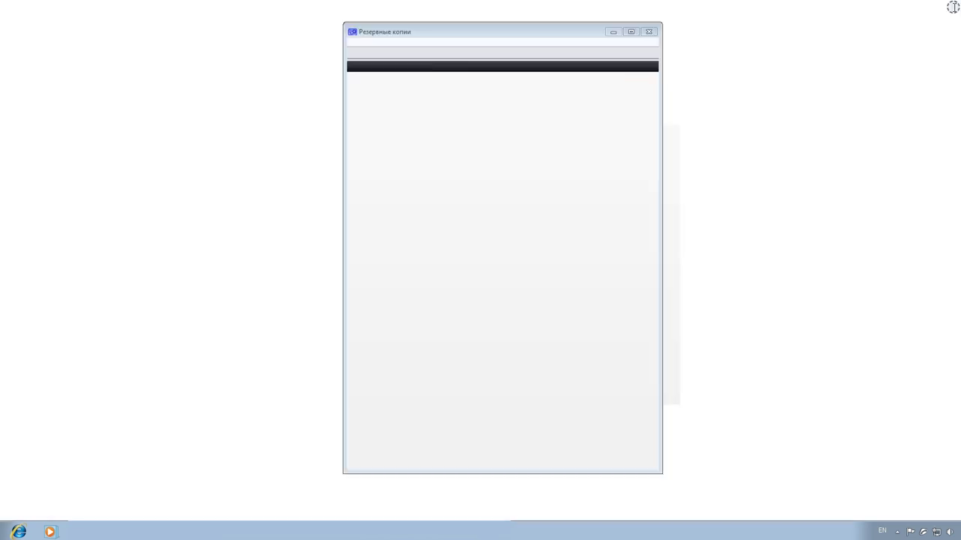
Restore the vault from the 13.04.2019 backup and dismiss the success message
{"action": "right_click", "coordinate": [430, 294]}
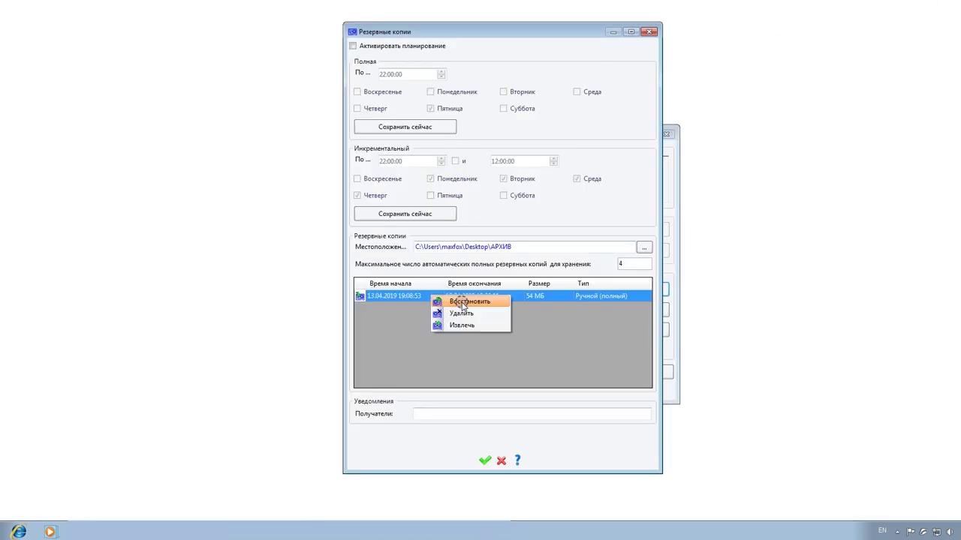
{"action": "left_click", "coordinate": [461, 302]}
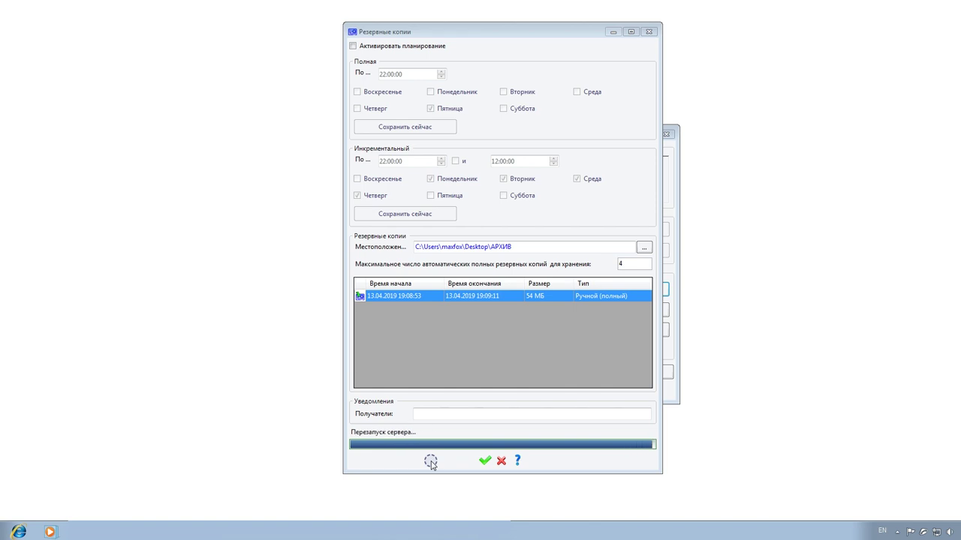
{"action": "key", "text": "alt+shift"}
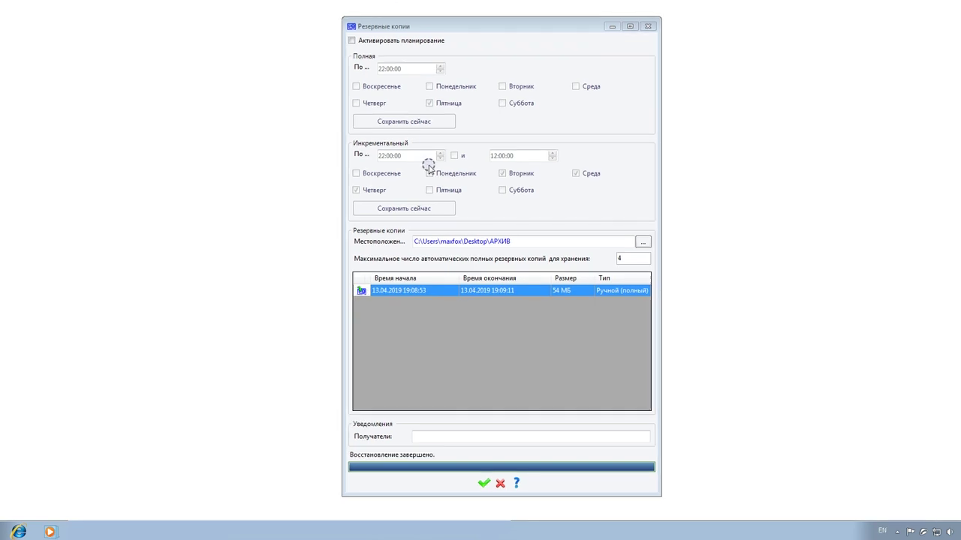
{"action": "mouse_move", "coordinate": [398, 156]}
{"action": "left_mouse_down"}
{"action": "mouse_move", "coordinate": [628, 154]}
{"action": "mouse_move", "coordinate": [678, 317]}
{"action": "left_mouse_up"}
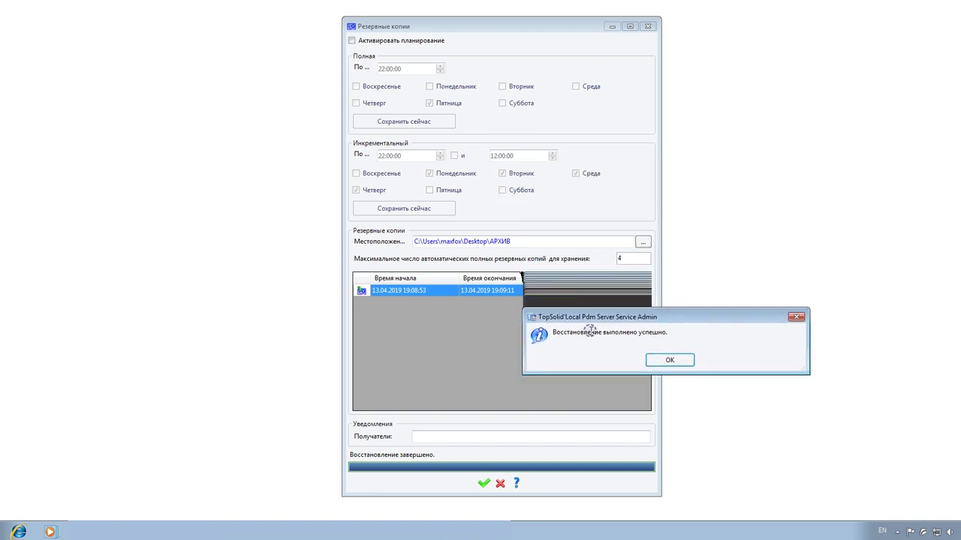
{"action": "left_click_drag", "start_coordinate": [631, 321], "coordinate": [646, 262]}
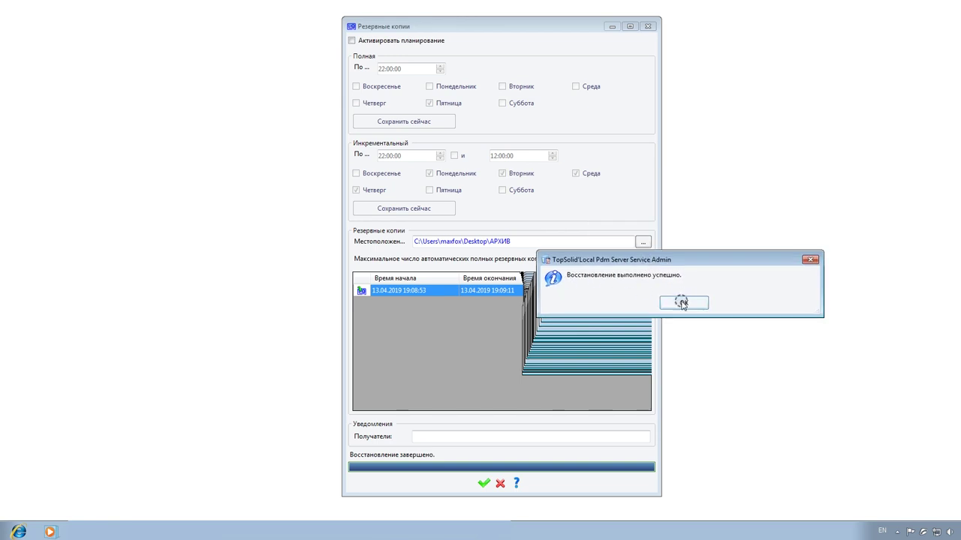
{"action": "left_click", "coordinate": [681, 303]}
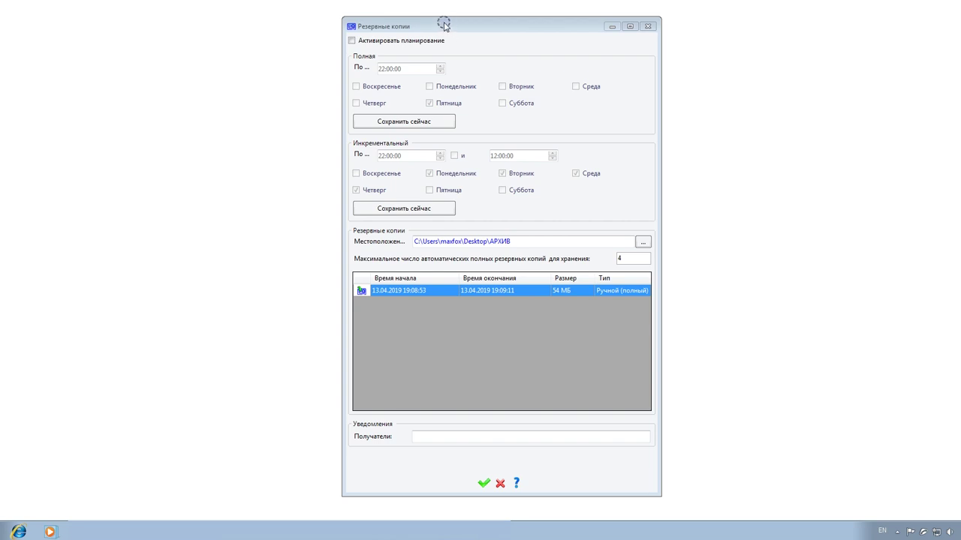
Tick Активировать планирование in the backup settings to enable scheduled backups
{"action": "left_click_drag", "start_coordinate": [447, 26], "coordinate": [454, 30]}
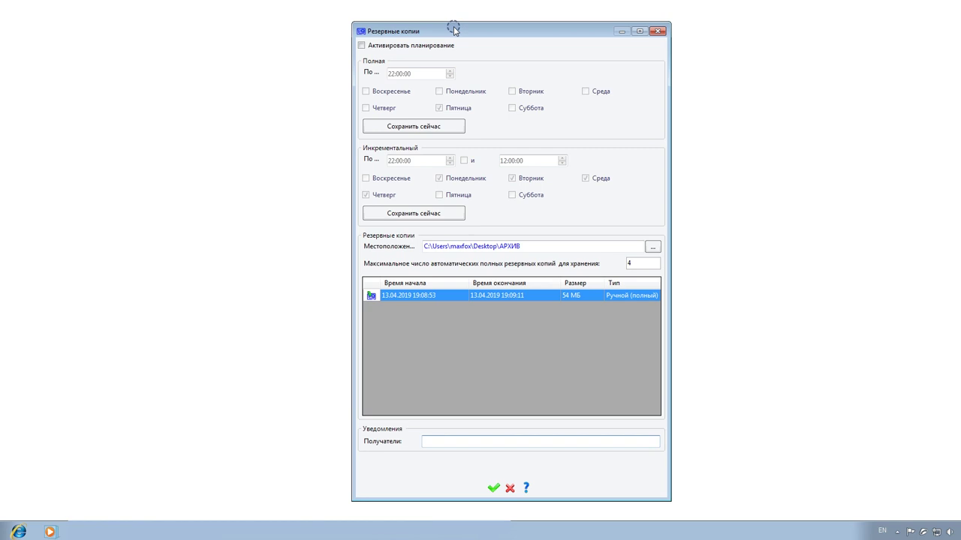
{"action": "left_click", "coordinate": [361, 46]}
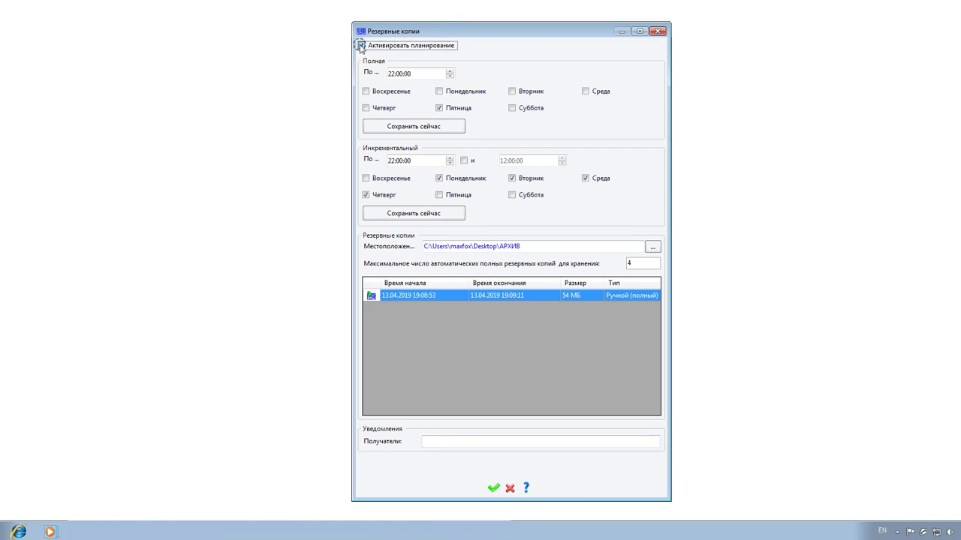